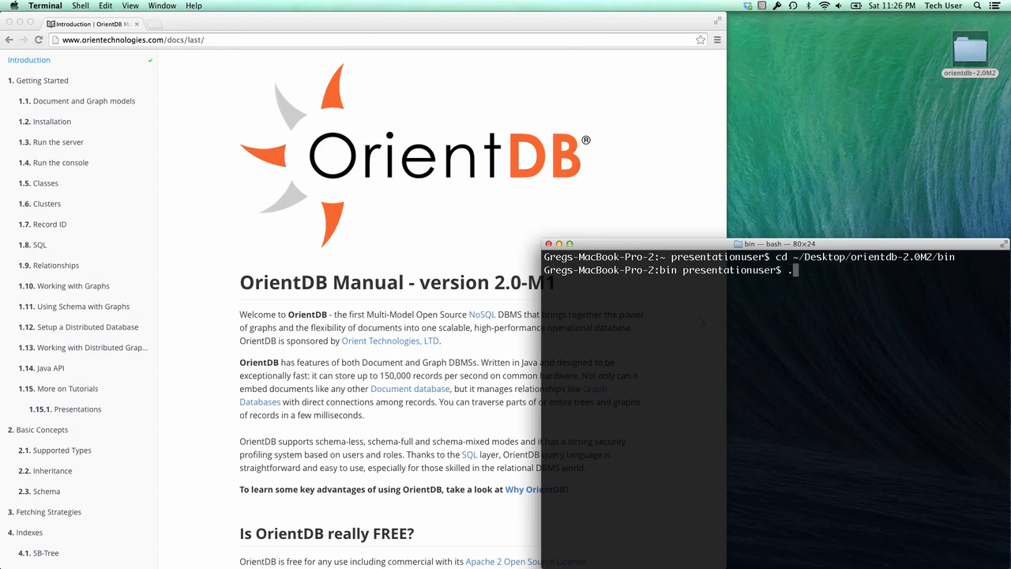
- Start the OrientDB server by running ./server.sh from the orientdb-2.0M2 bin folder
text(/server.sh)
key(Return)
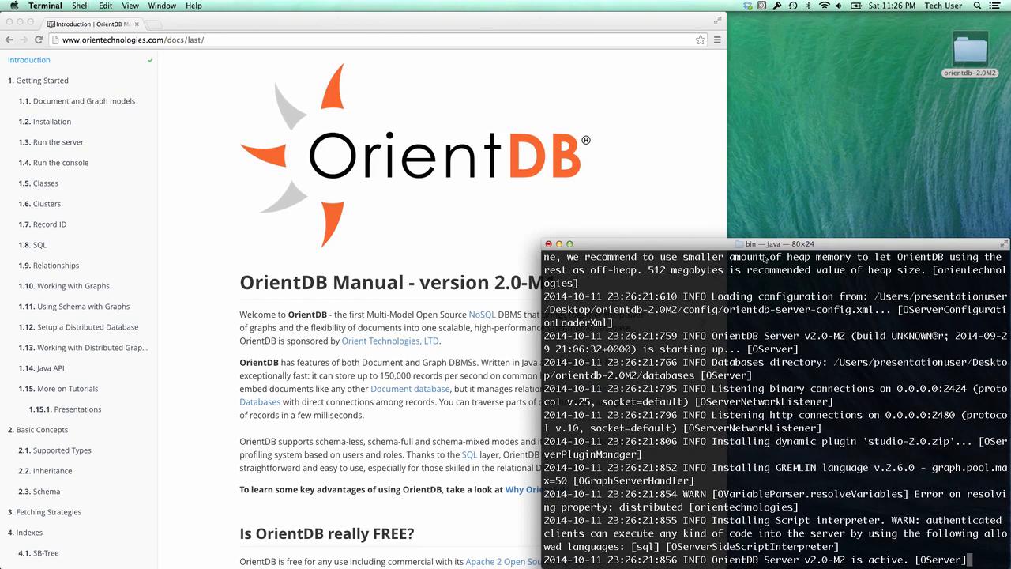
- Open OrientDB Studio at localhost:2480 in a new Chrome tab
click(238, 19)
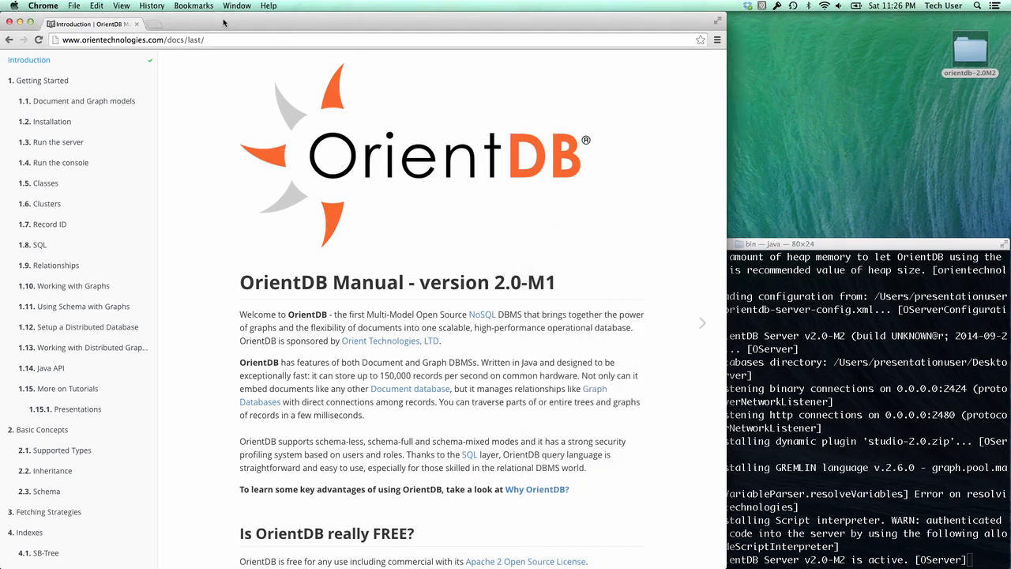
click(156, 24)
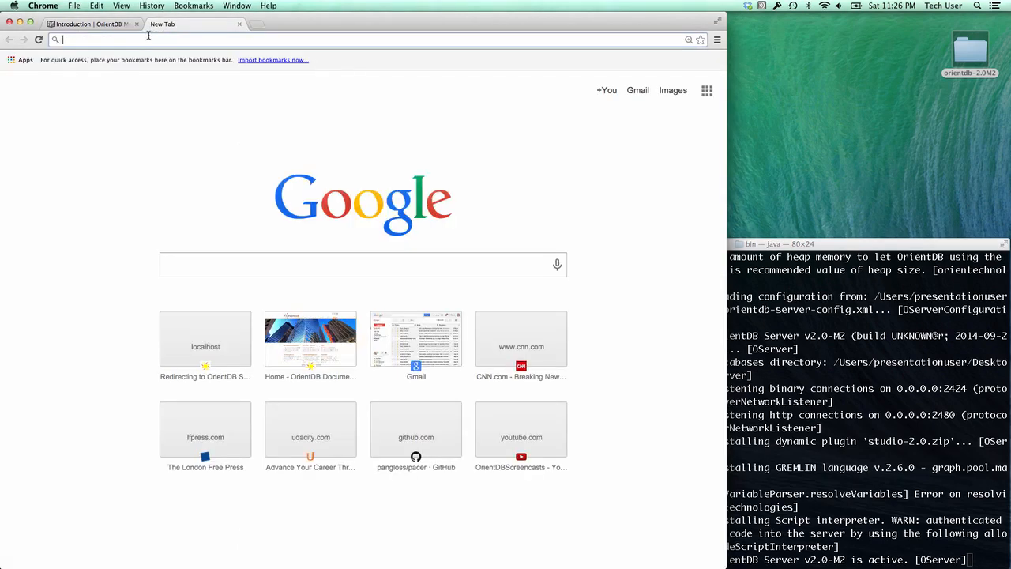
text(localhost:2480)
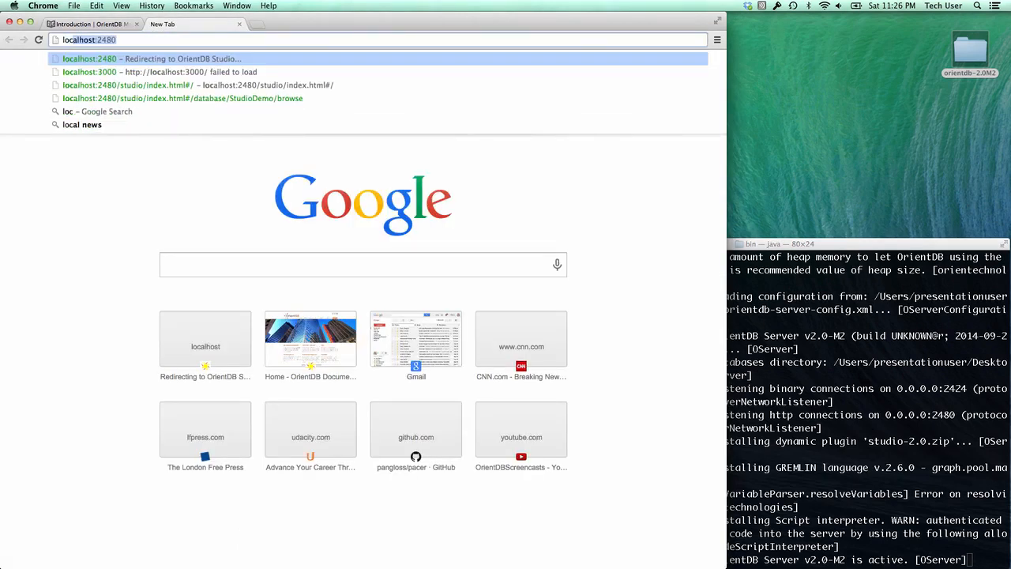
key(Return)
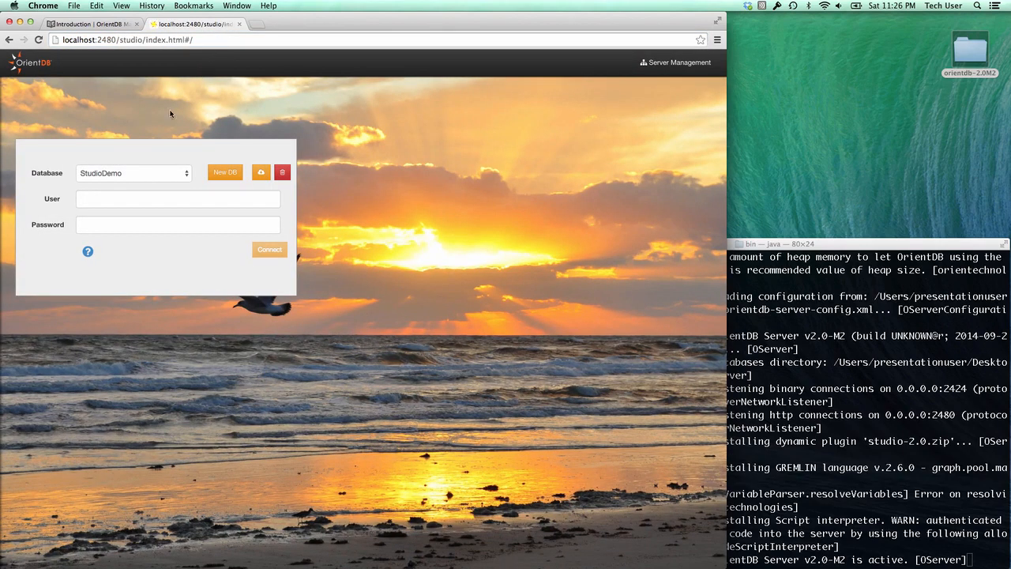
- Drop the StudioDemo database, authenticating with the server root user and password
click(189, 174)
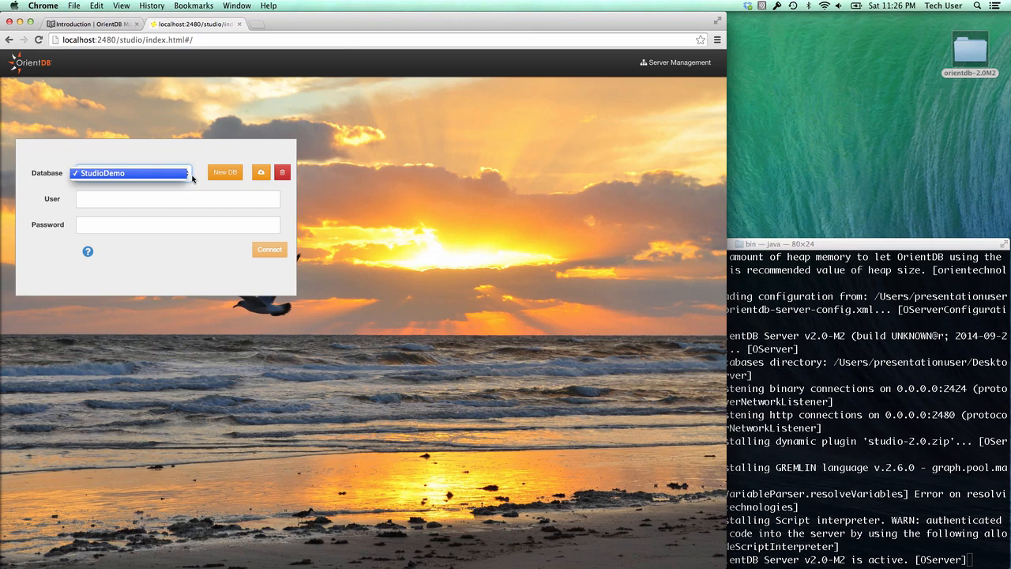
click(192, 178)
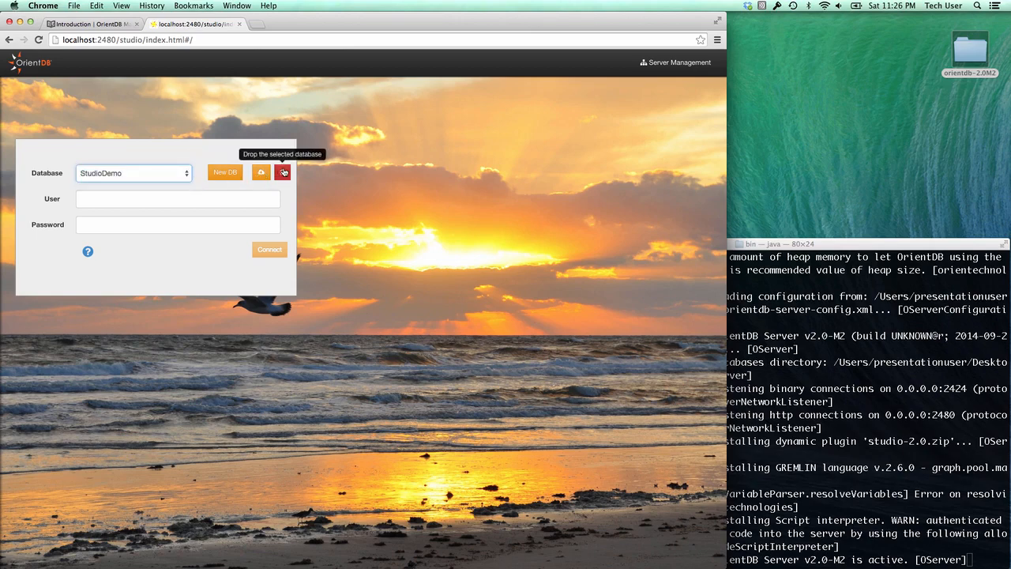
click(282, 172)
click(338, 111)
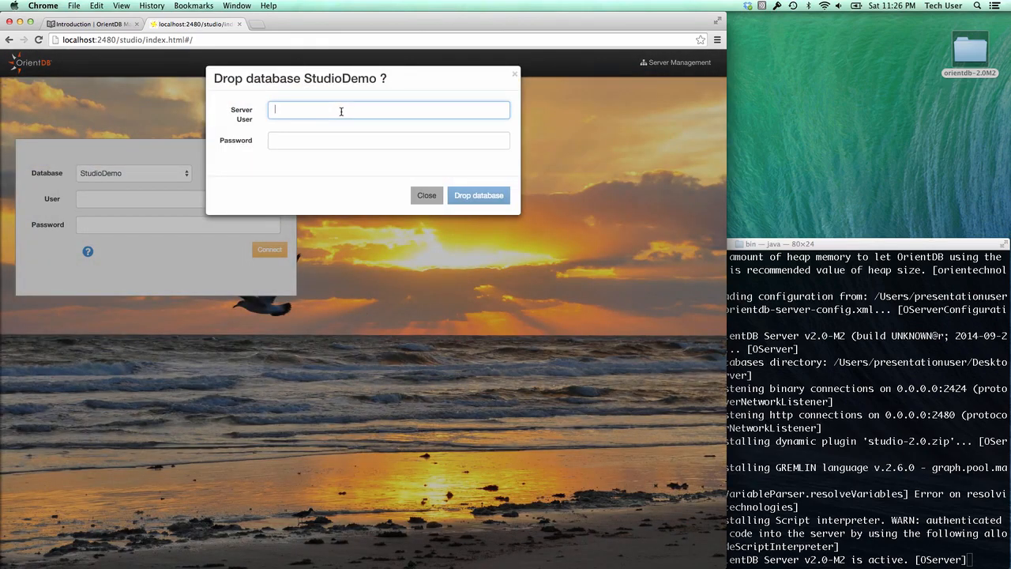
text(root)
key(Tab)
text(•••)
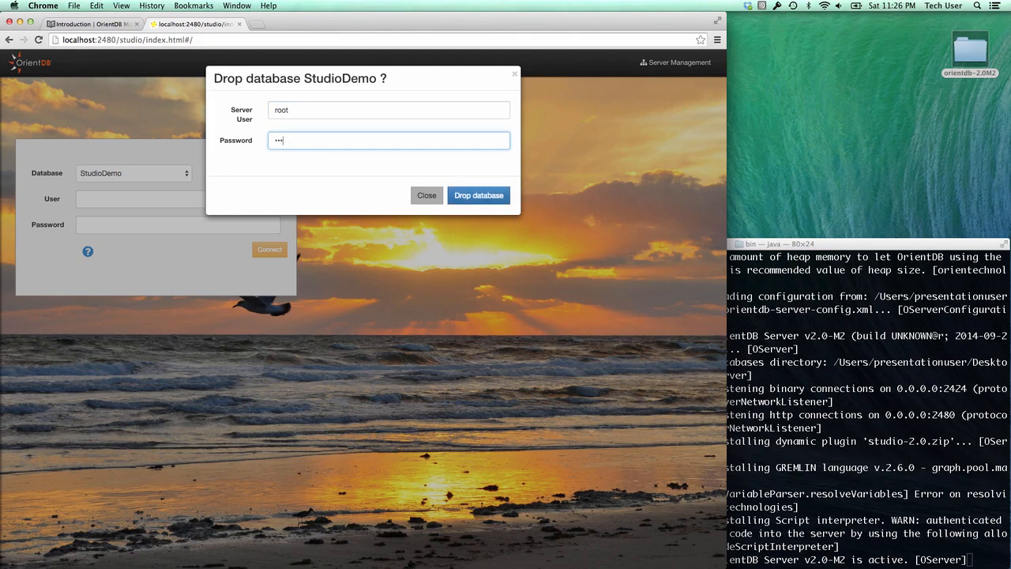
text(••)
click(478, 195)
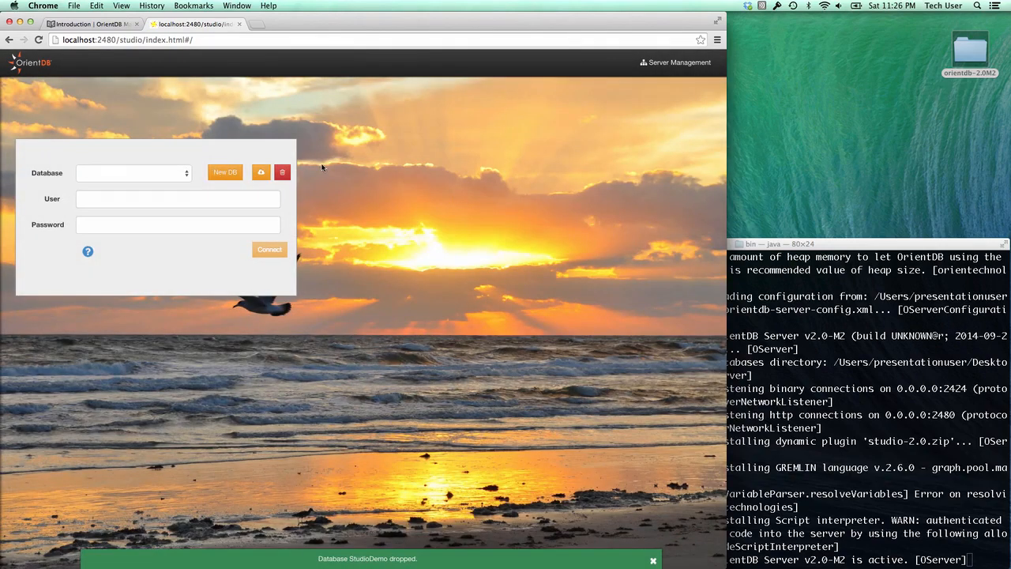
- Create the BetterDemo database with the server password and show its schema class list
click(225, 172)
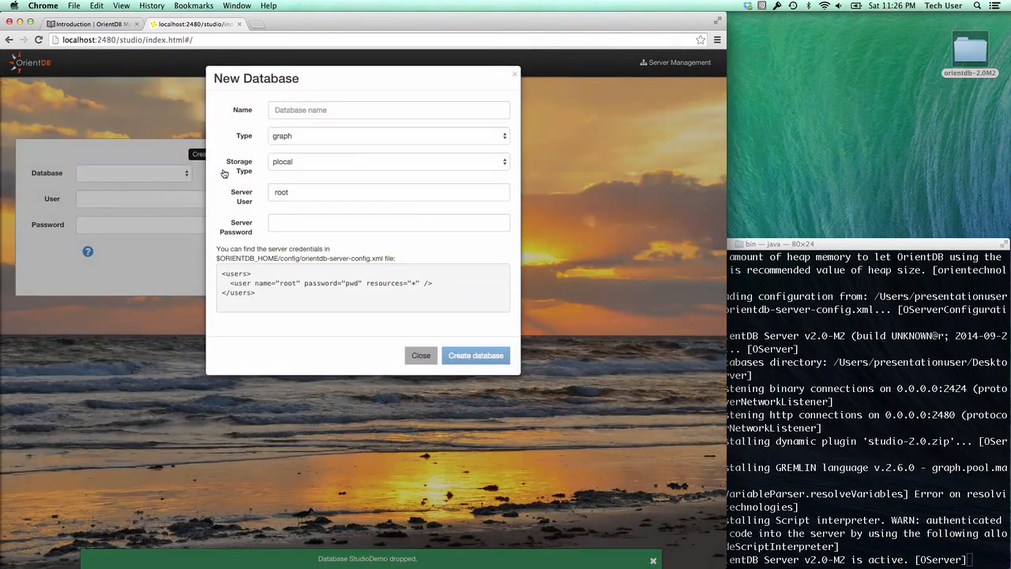
click(323, 108)
text(BetterDemo)
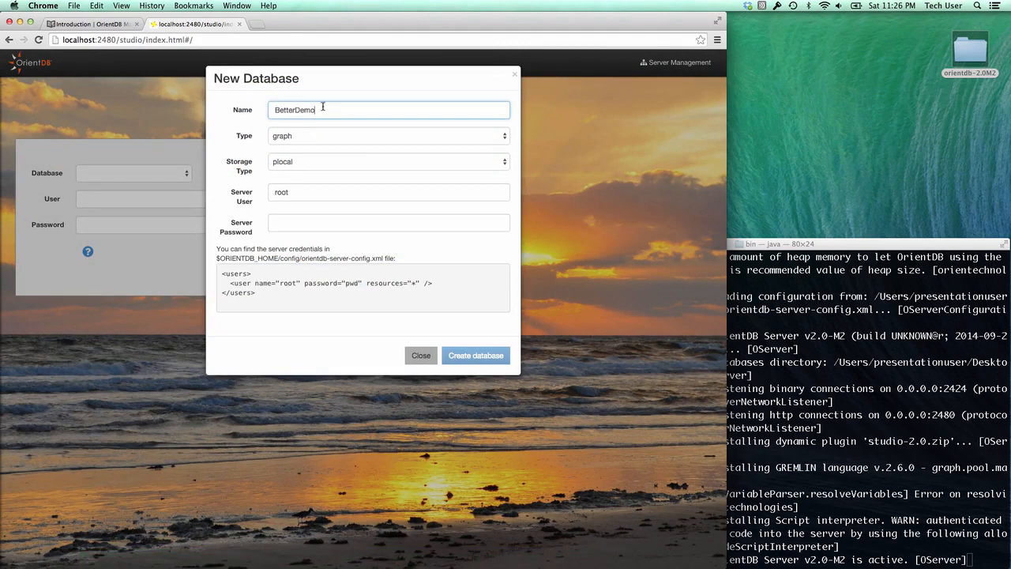
click(300, 225)
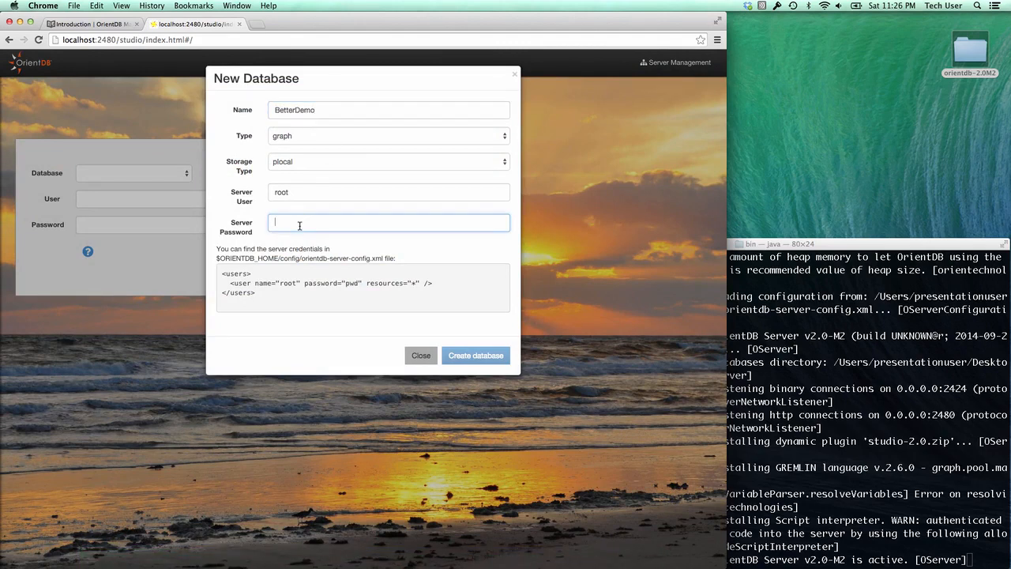
text(pw)
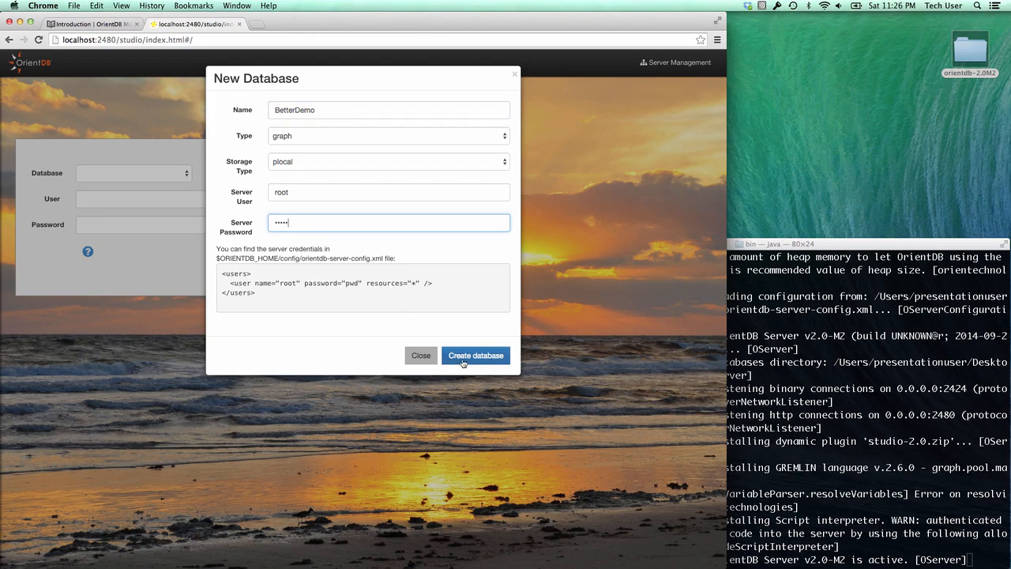
click(463, 363)
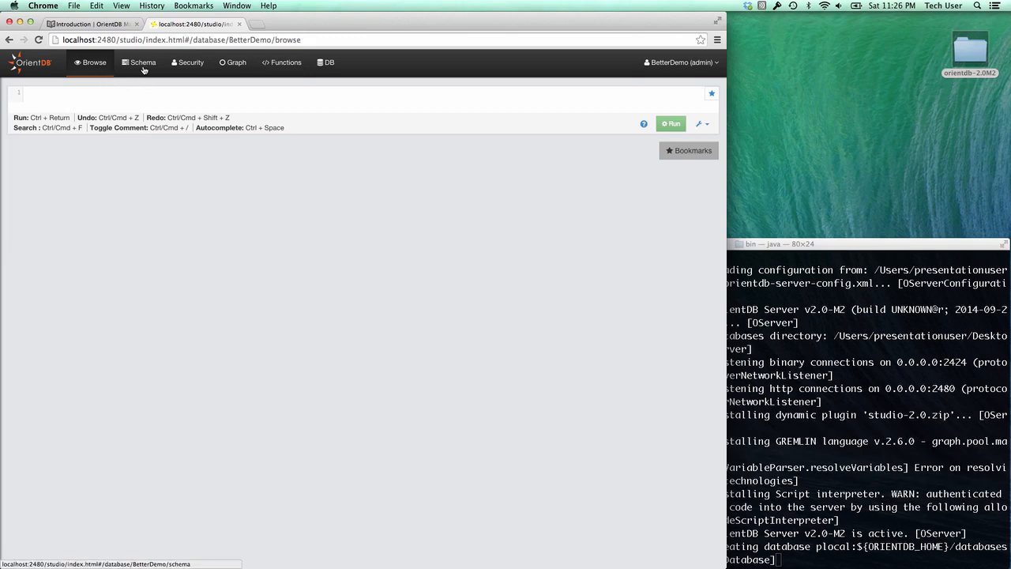
click(142, 63)
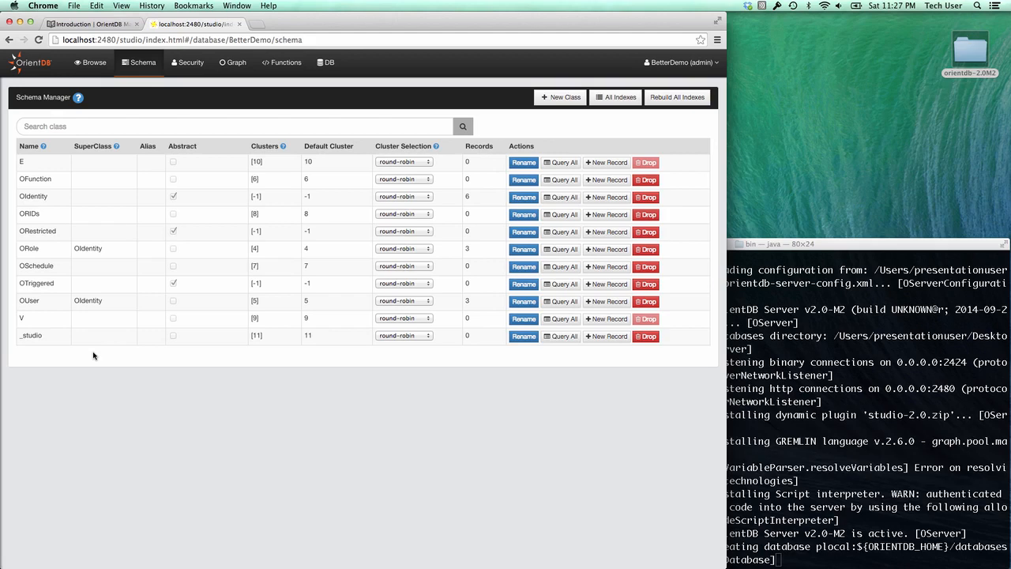
- Create a new class named Person with superclass V
click(552, 98)
click(341, 105)
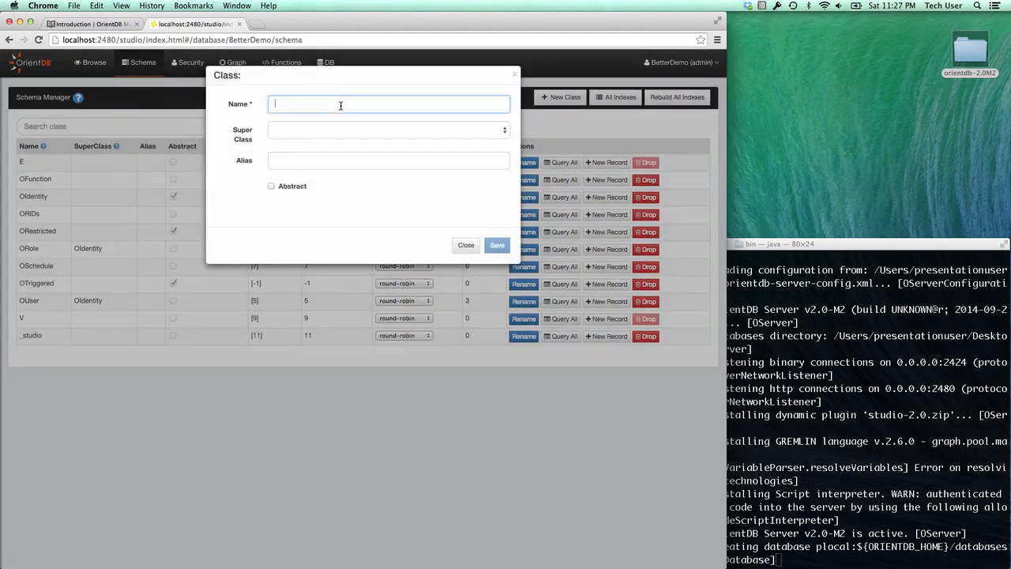
text(Person)
key(Tab)
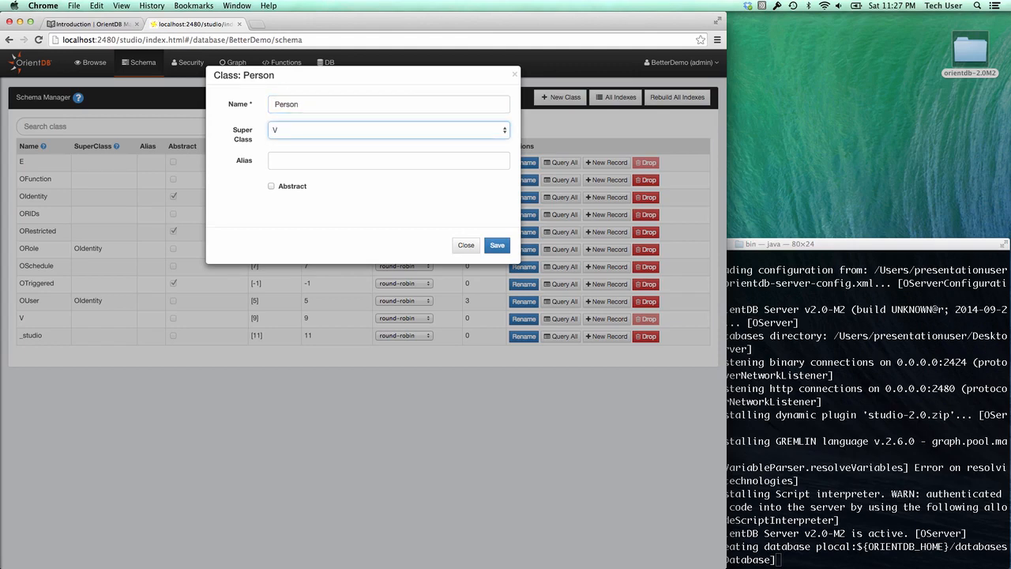
click(497, 245)
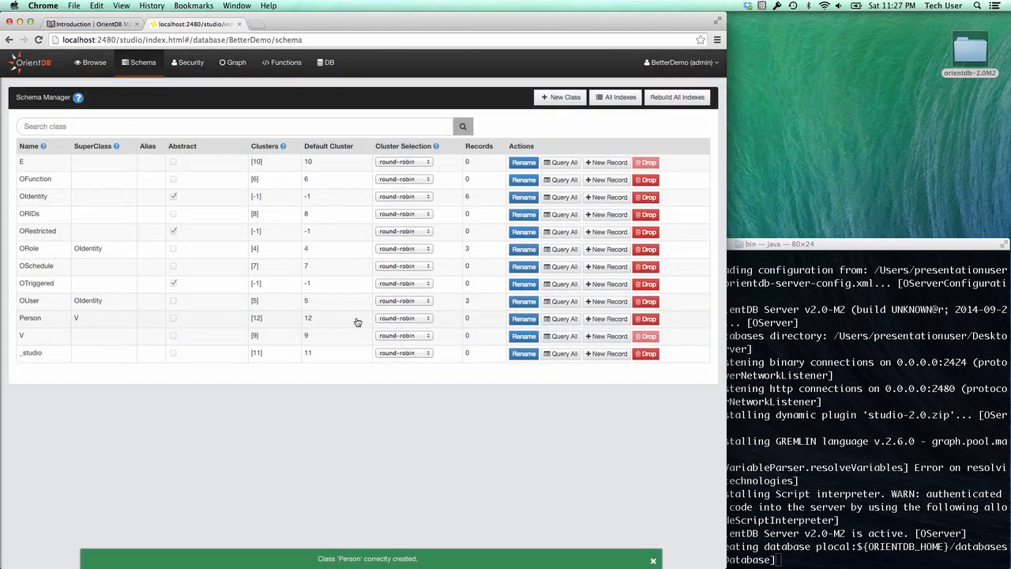
- Rename the Person class to Company, then drop it and return to the query editor
click(523, 318)
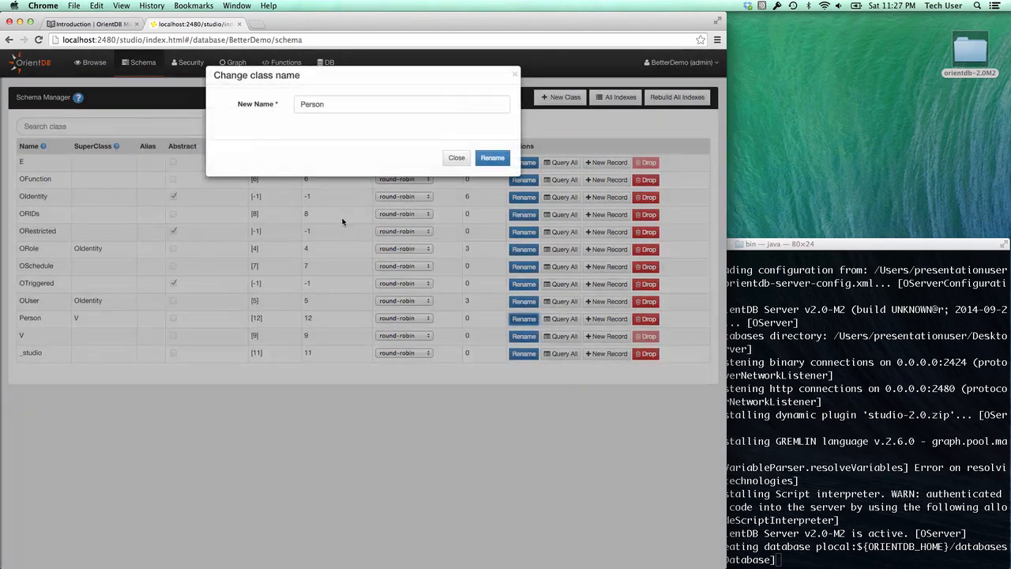
double_click(332, 104)
text(Company)
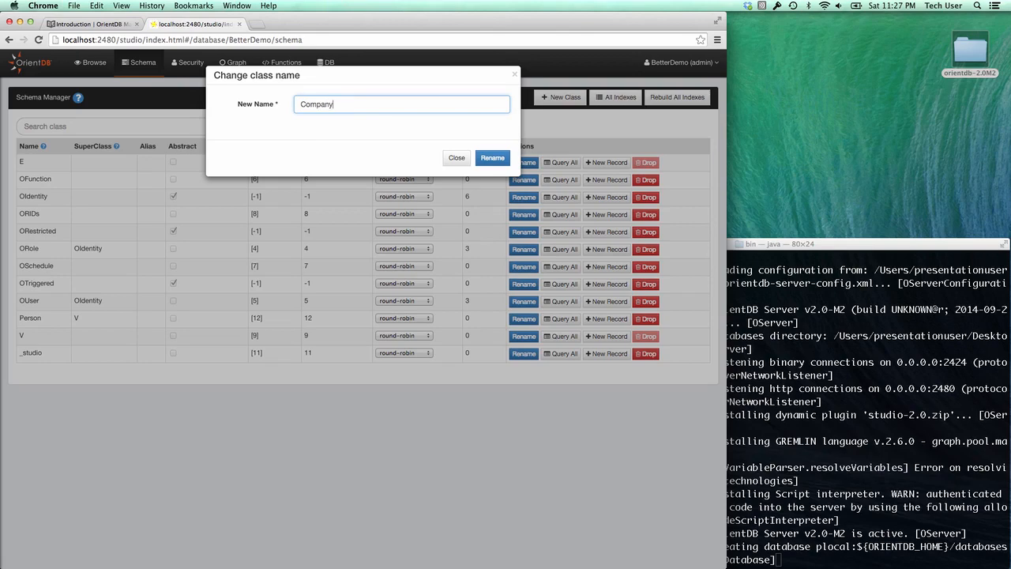
click(487, 158)
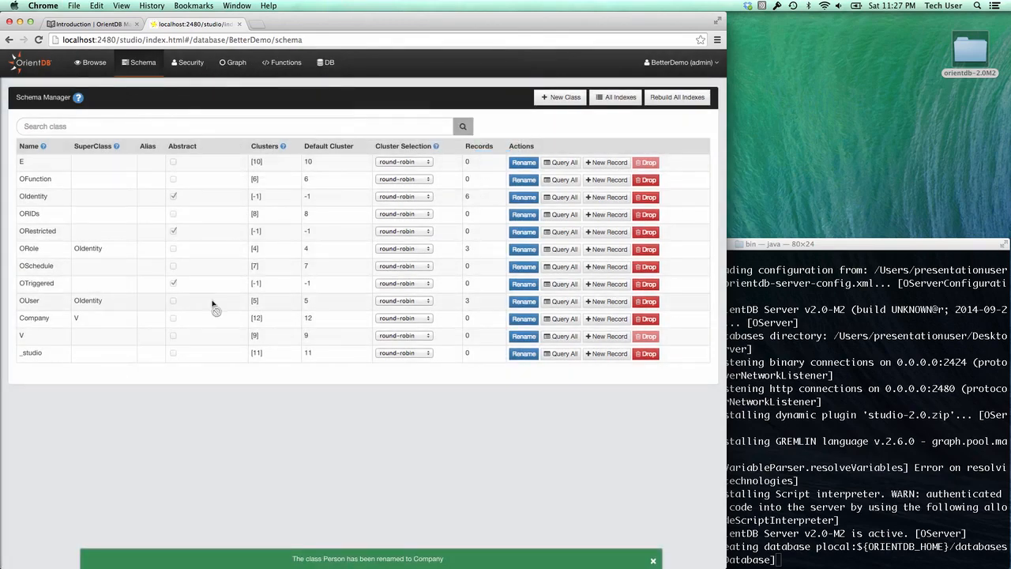
click(646, 319)
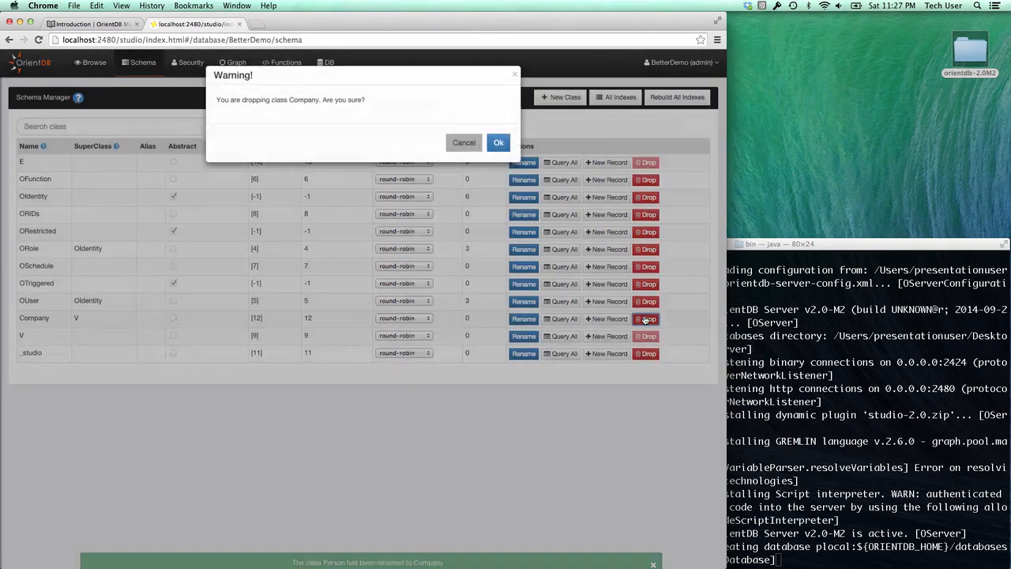
click(498, 142)
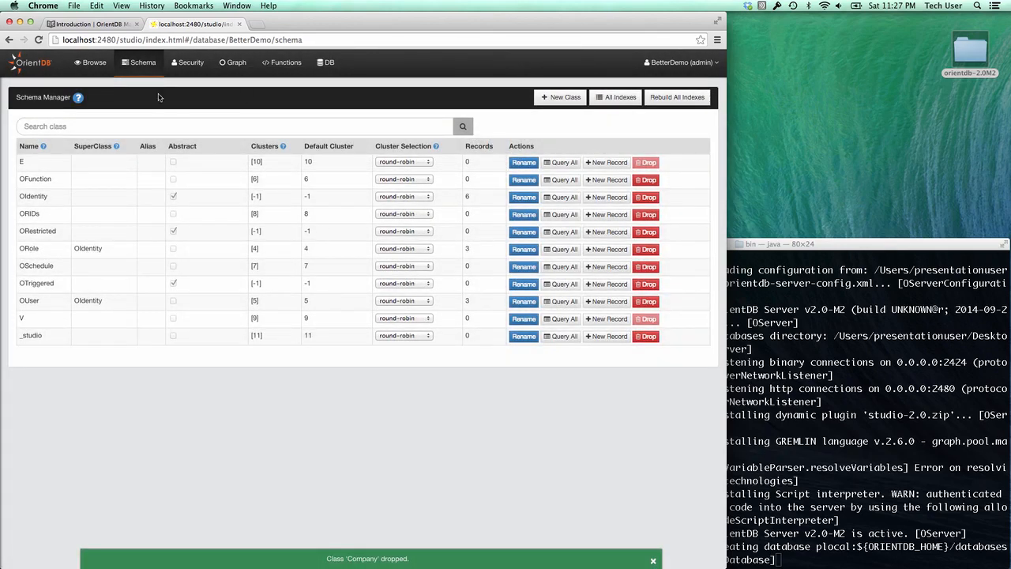
click(96, 65)
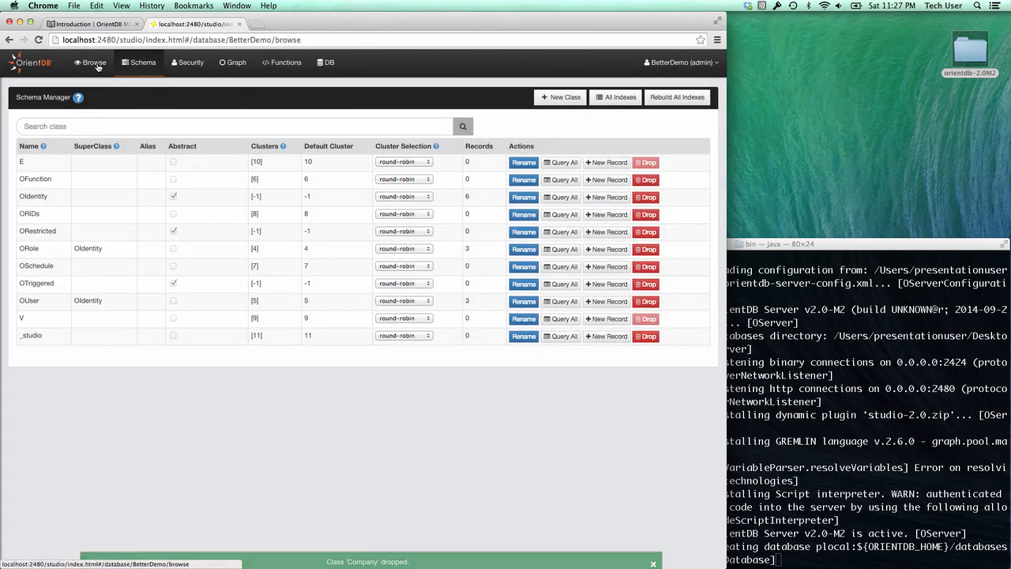
click(87, 91)
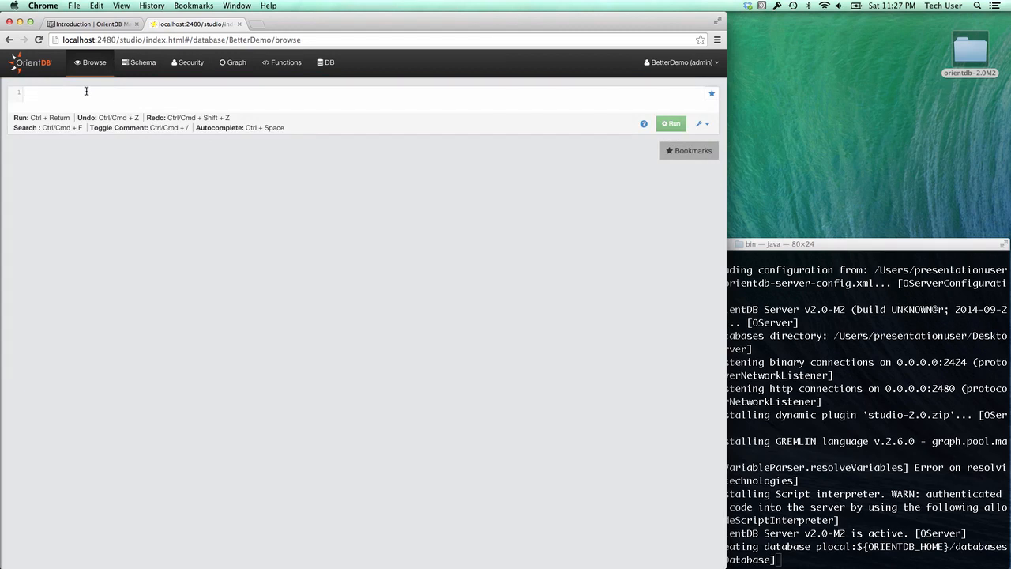
- Run 'create class Person extends V' and confirm Person appears in the class list
text(create clas)
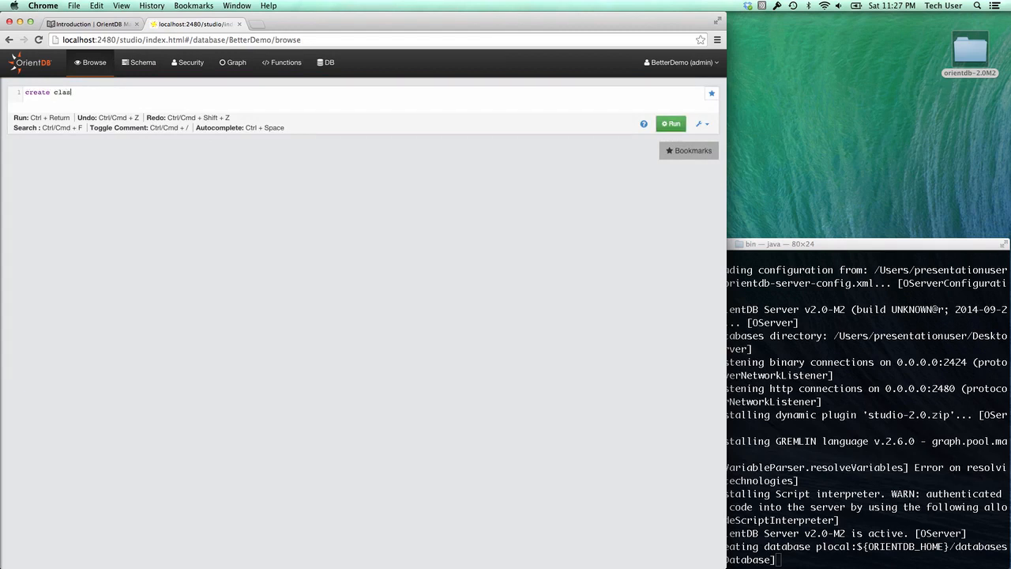
text(s Person extends V)
click(671, 123)
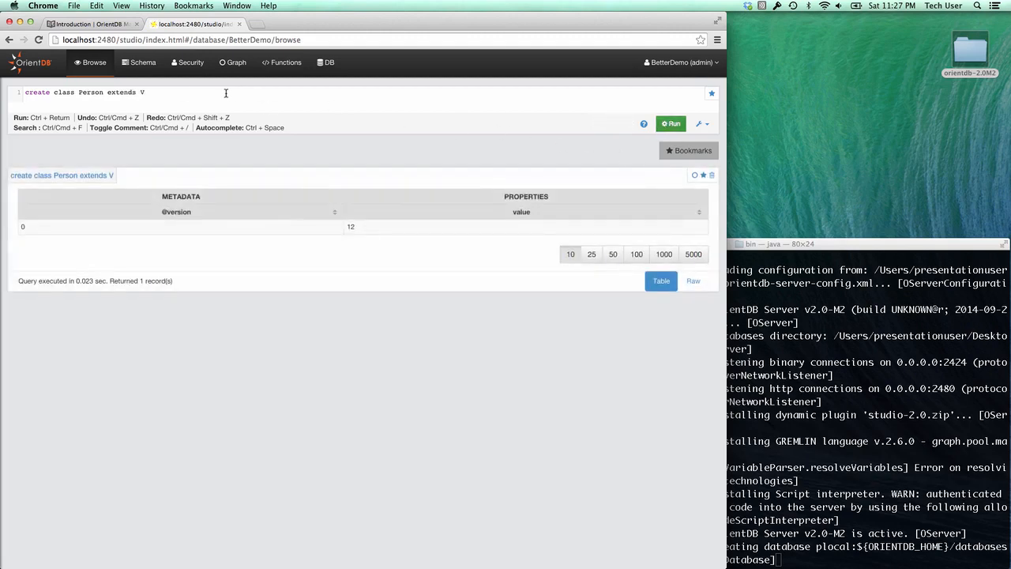
click(139, 62)
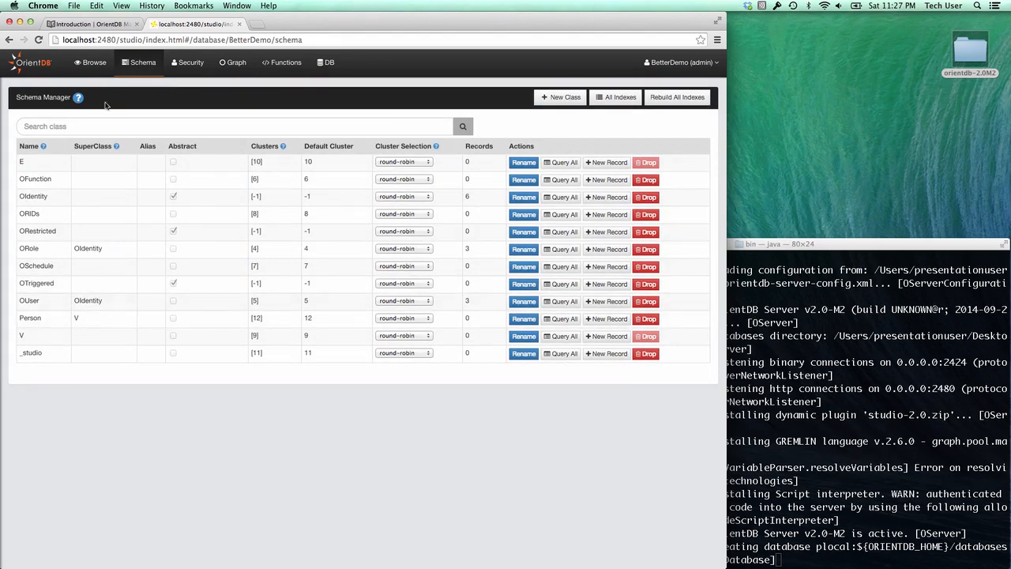
click(91, 62)
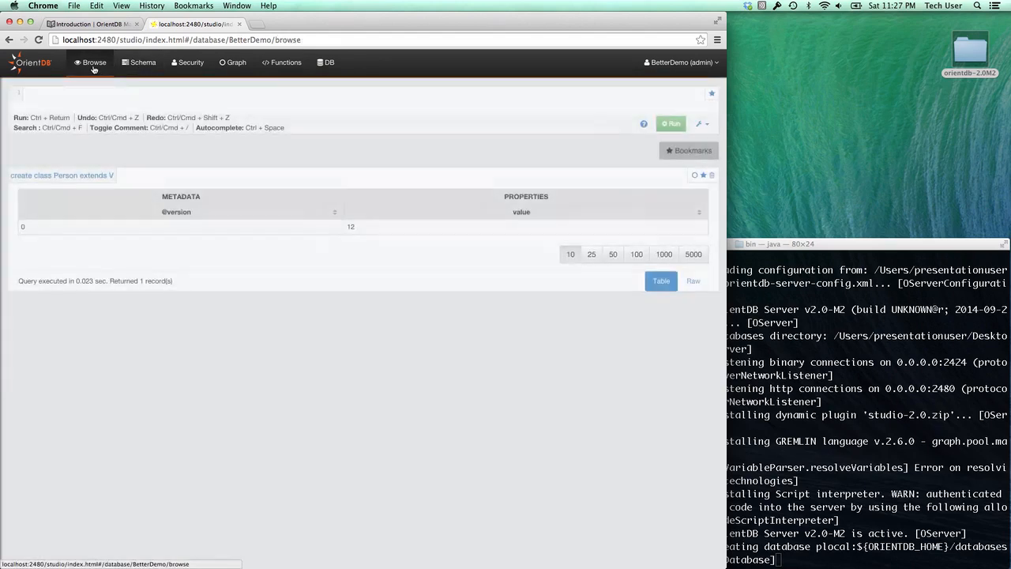
- Reuse the earlier query to create the Company vertex class
click(88, 180)
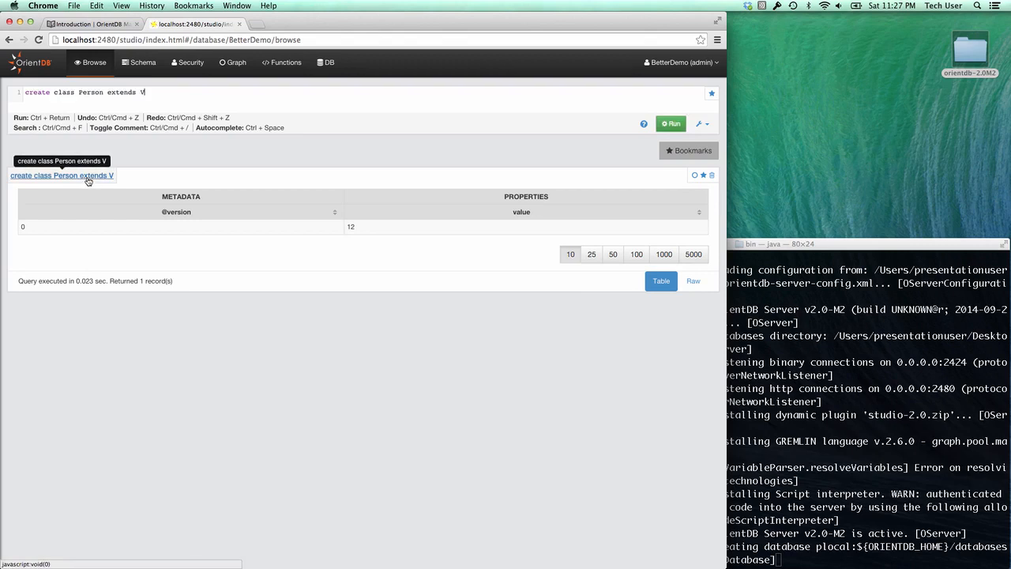
double_click(90, 92)
text(Compan)
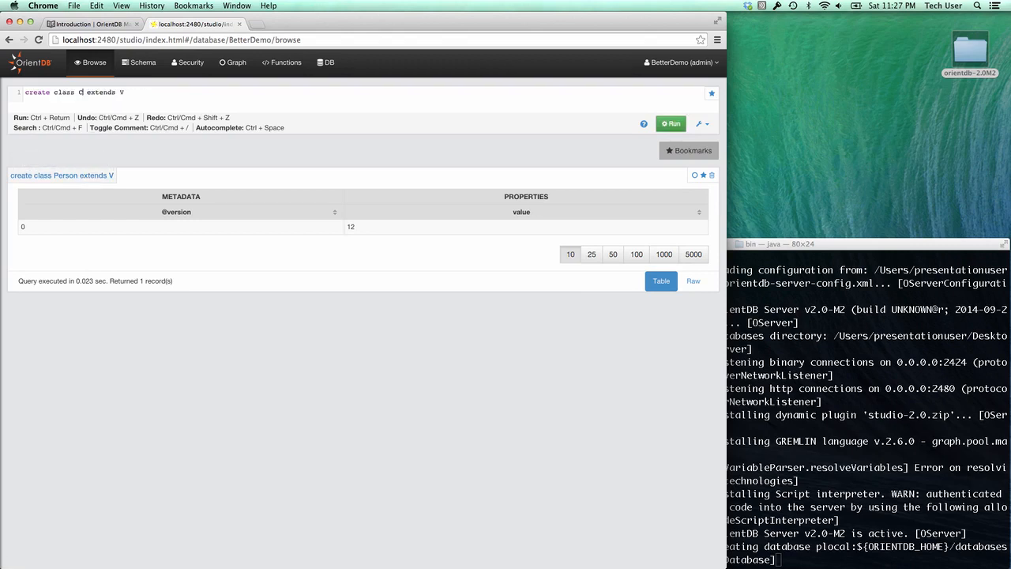
text(y)
key(ctrl+Return)
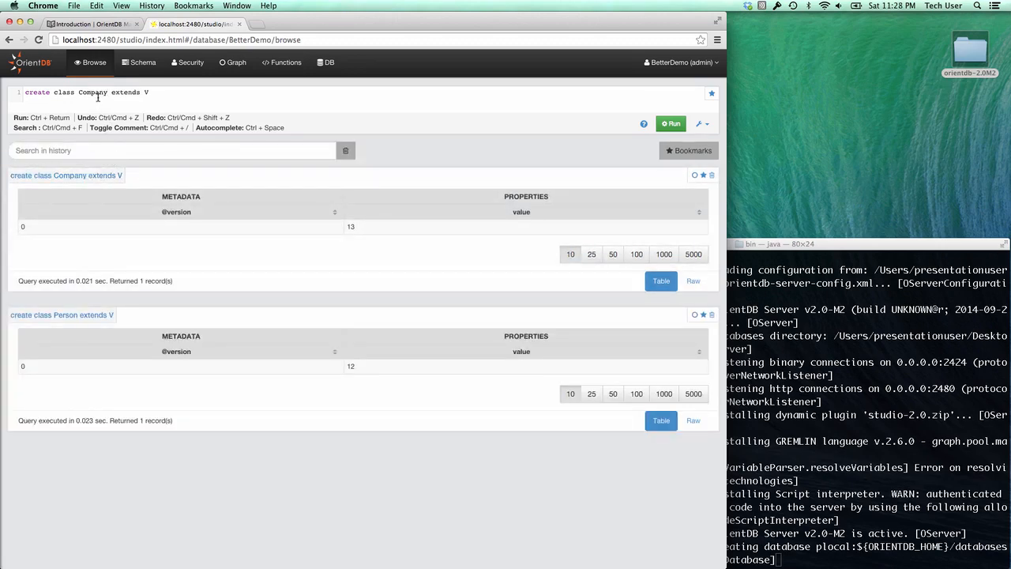
- Create the WorksAt edge class, then type 'create property Person.firstName string'
double_click(92, 94)
text(WorksAt)
key(ctrl+Return)
triple_click(133, 92)
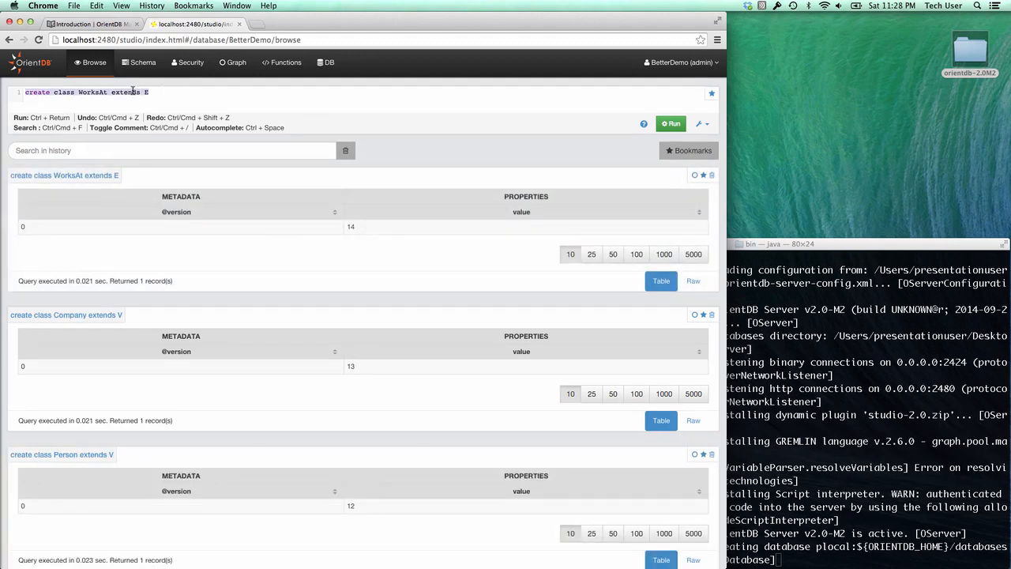
text(create)
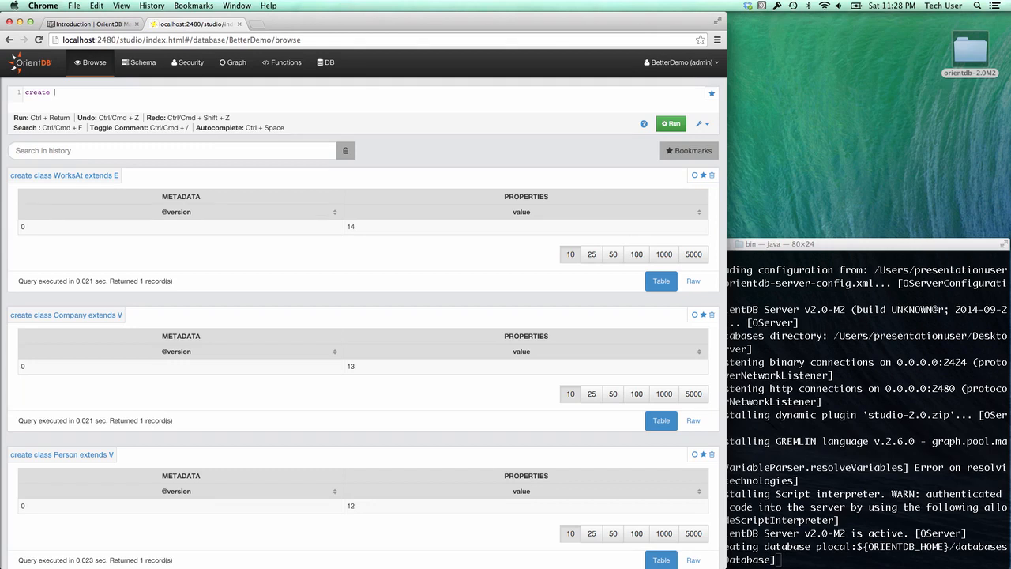
text( property Person.firstName string)
- Run queries adding string properties Person.firstName and Person.lastName, then view the schema classes
key(ctrl+Return)
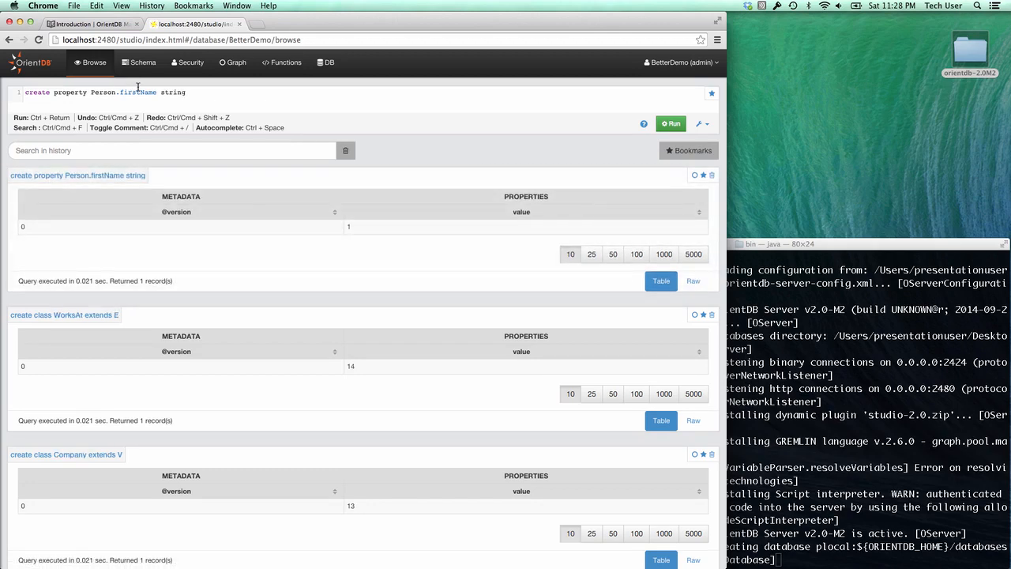
double_click(138, 89)
text(lastName)
key(ctrl+Return)
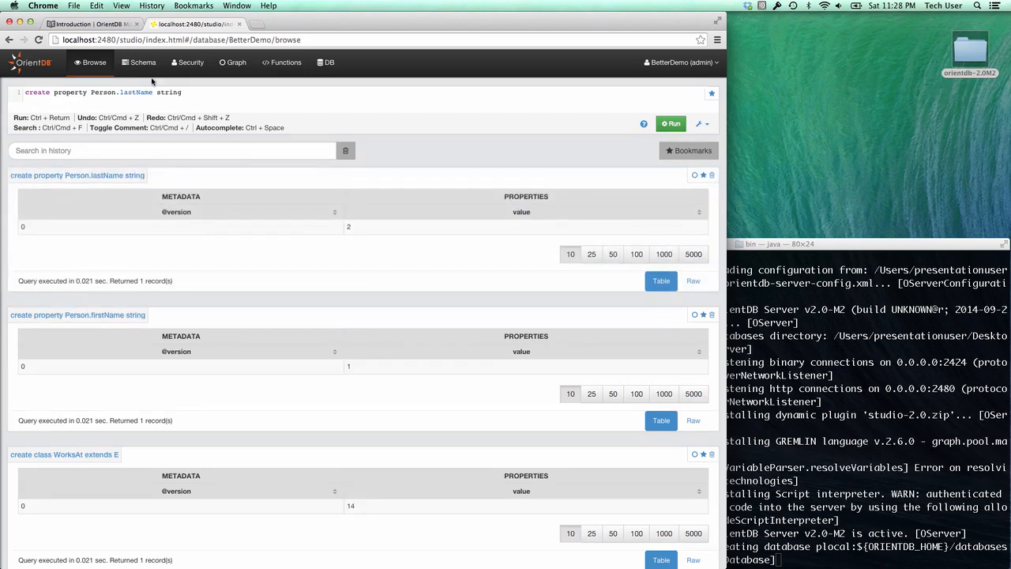
click(147, 68)
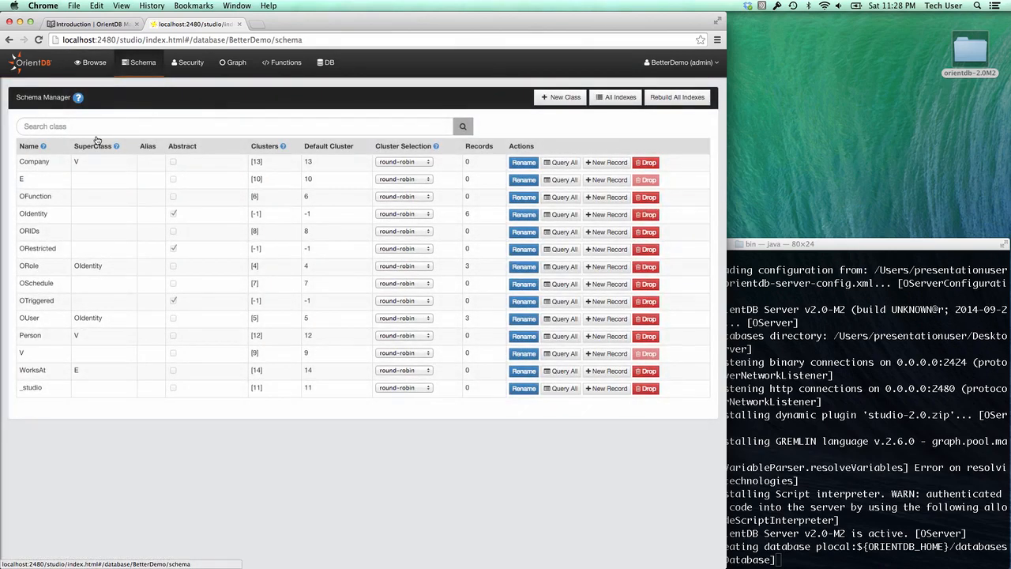
- Add a STRING property called name to the Company class
click(47, 163)
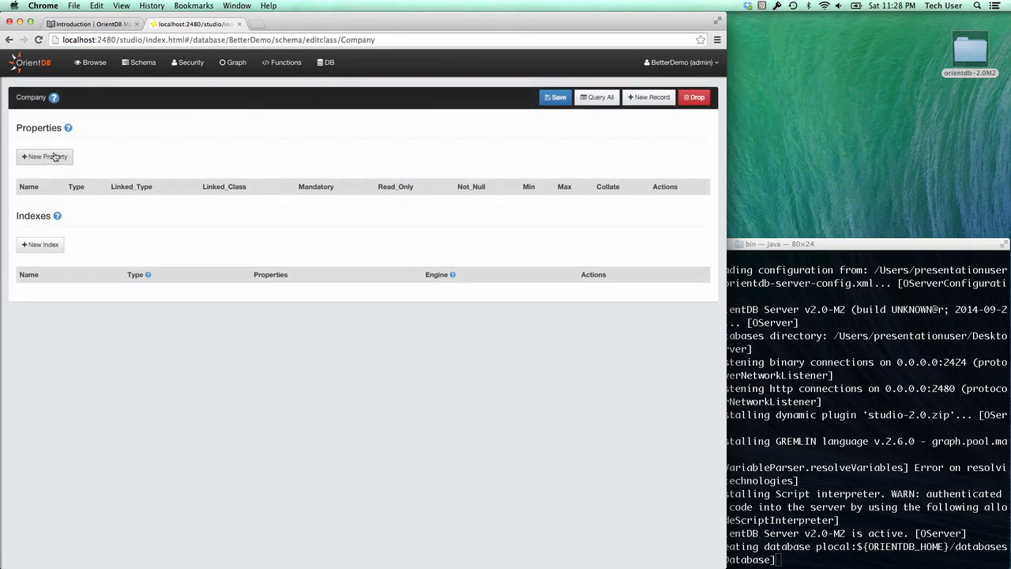
click(45, 156)
click(305, 101)
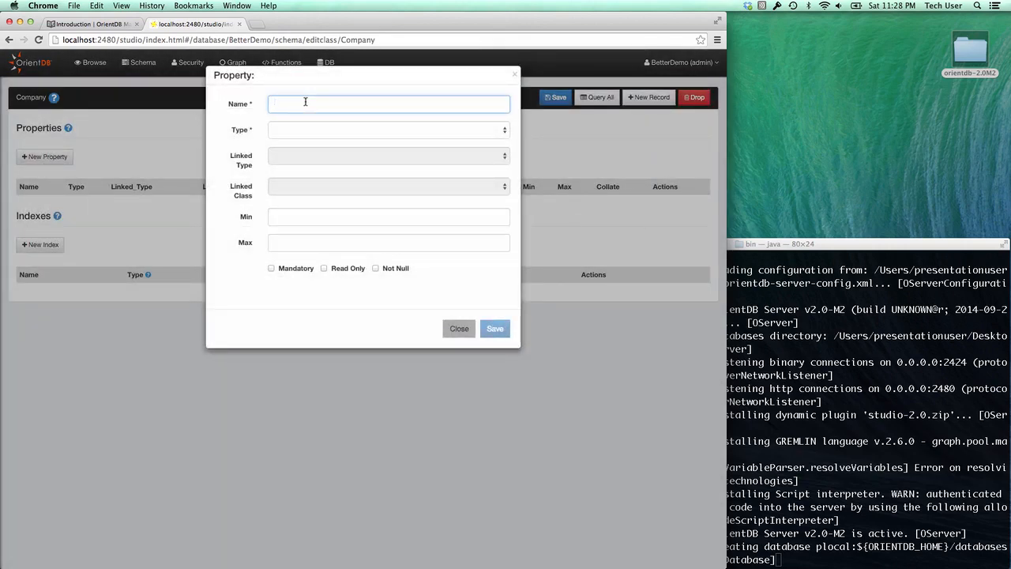
text(name)
key(Tab)
text(st)
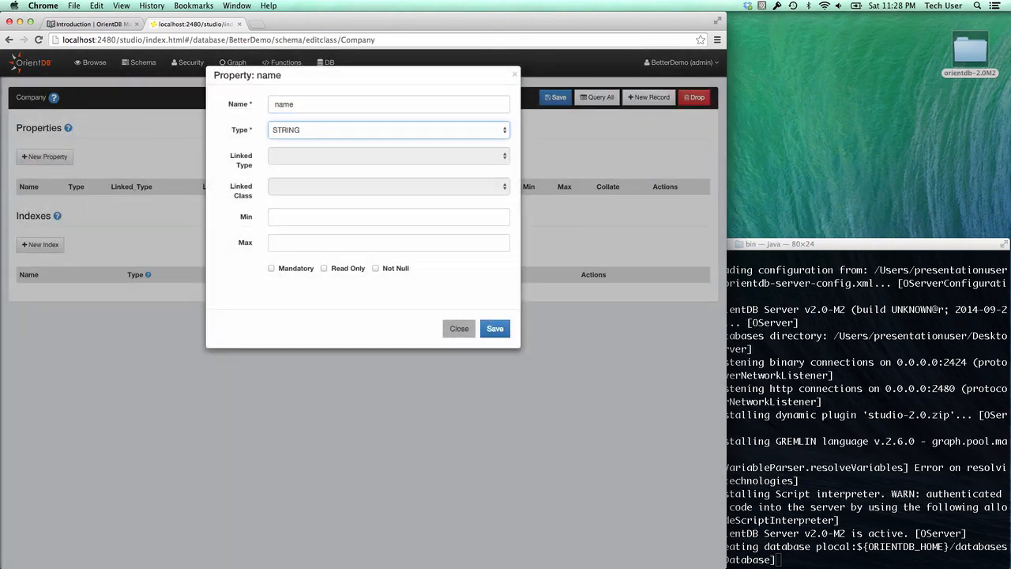
click(494, 328)
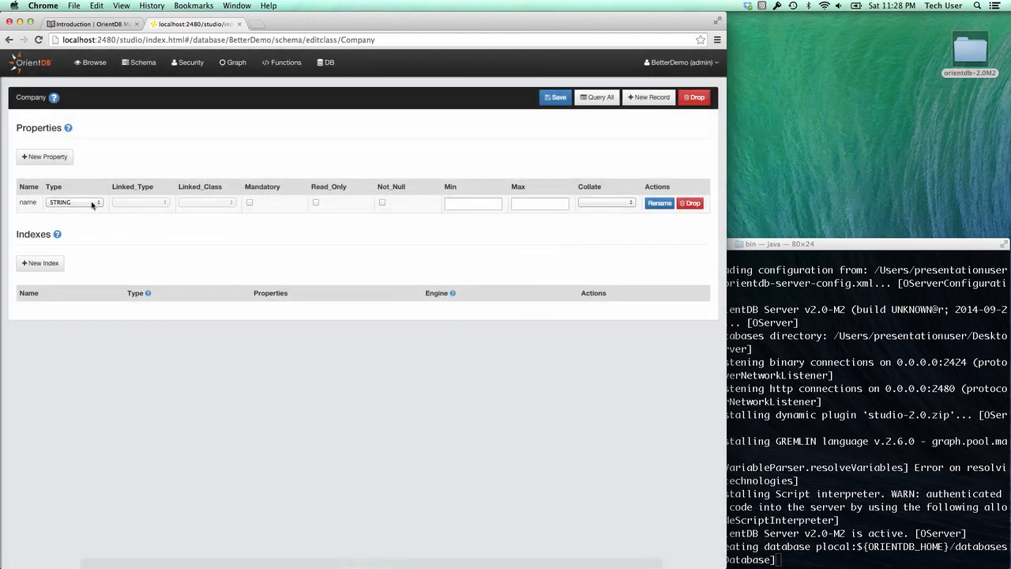
- Review the Person class's firstName and lastName properties in the schema
click(145, 65)
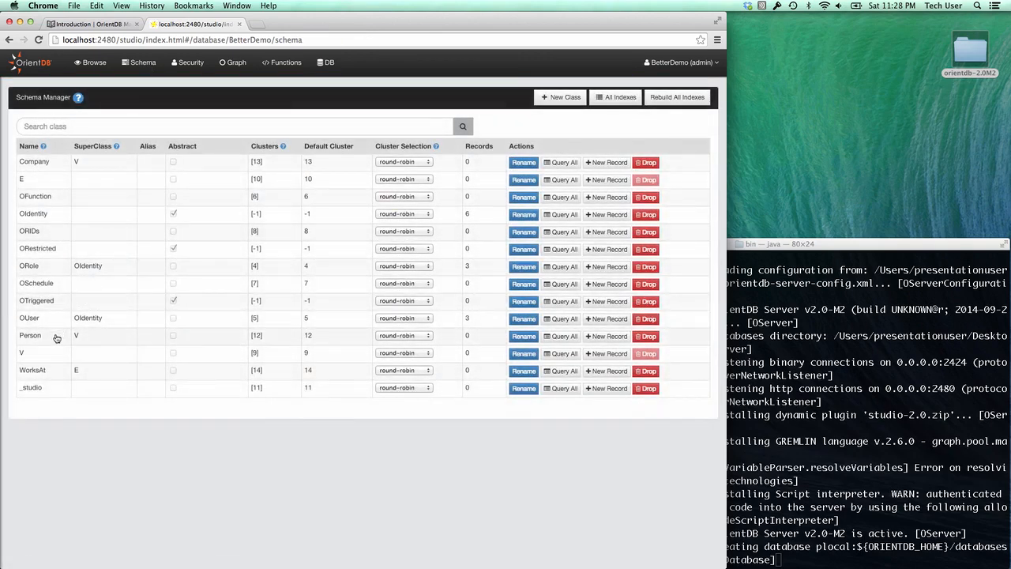
click(55, 337)
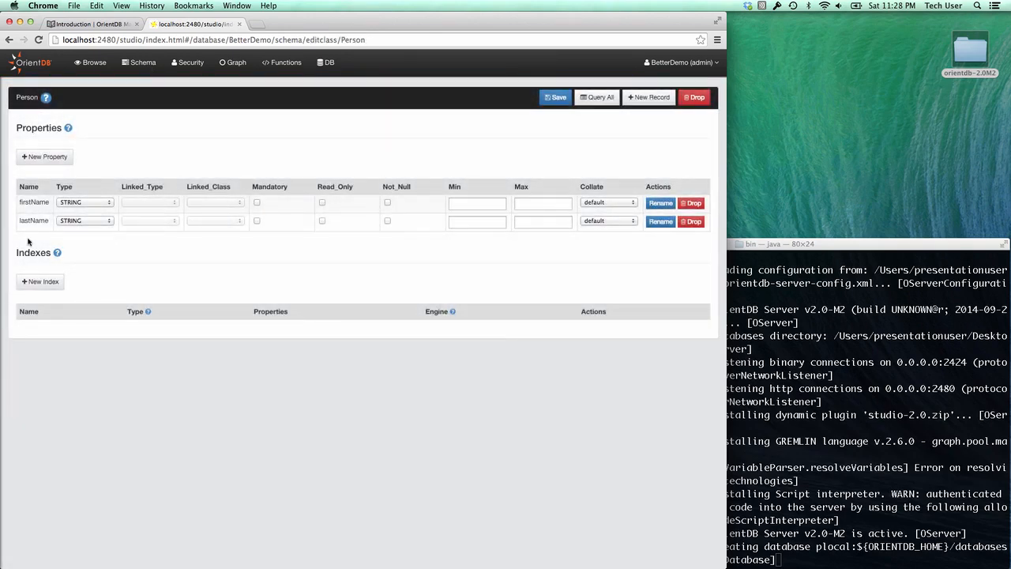
click(91, 63)
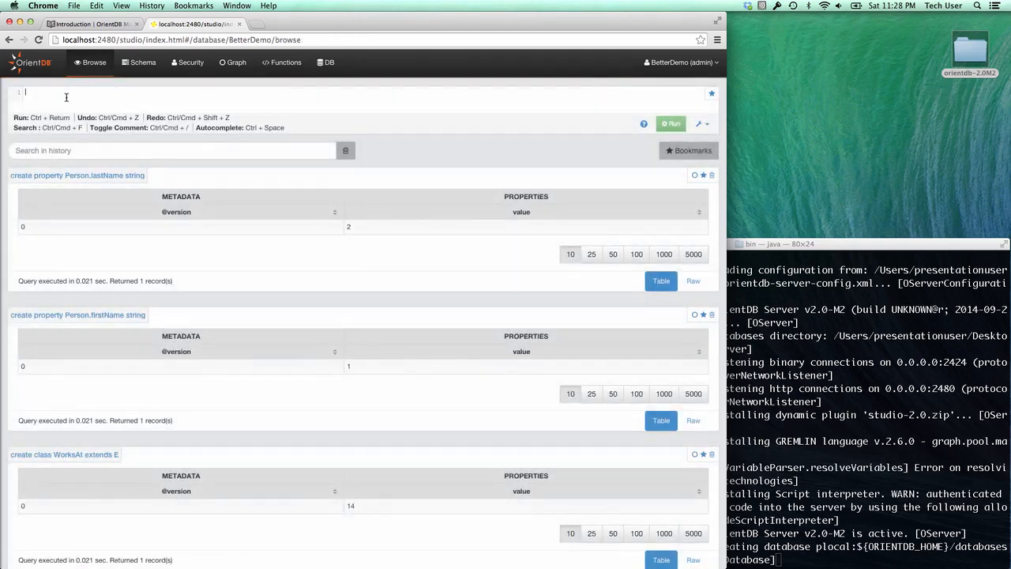
- Insert three Person vertices with first and last names using one INSERT query with three value groups
text(insert)
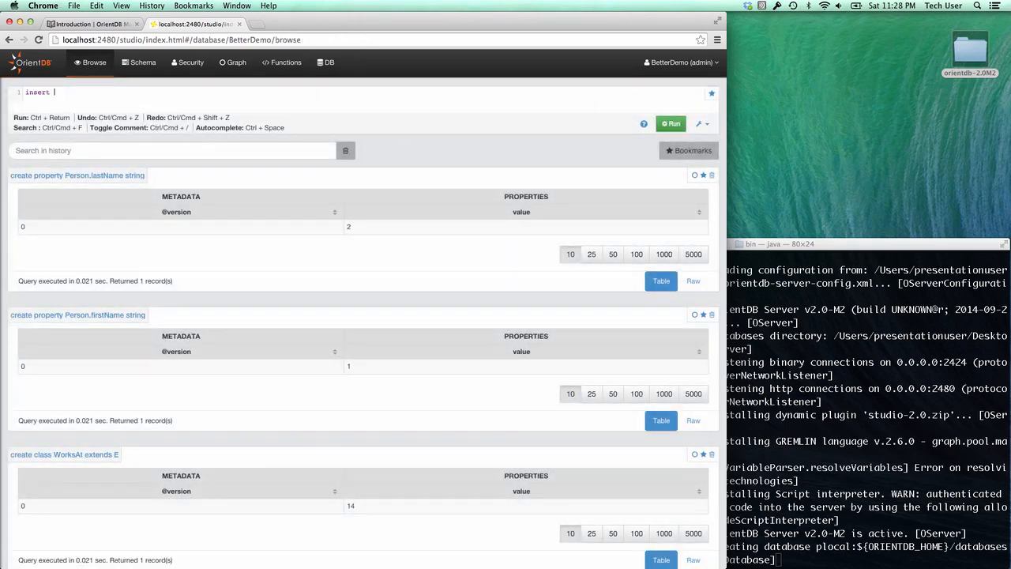
text( into Person (firstName, lastName) value)
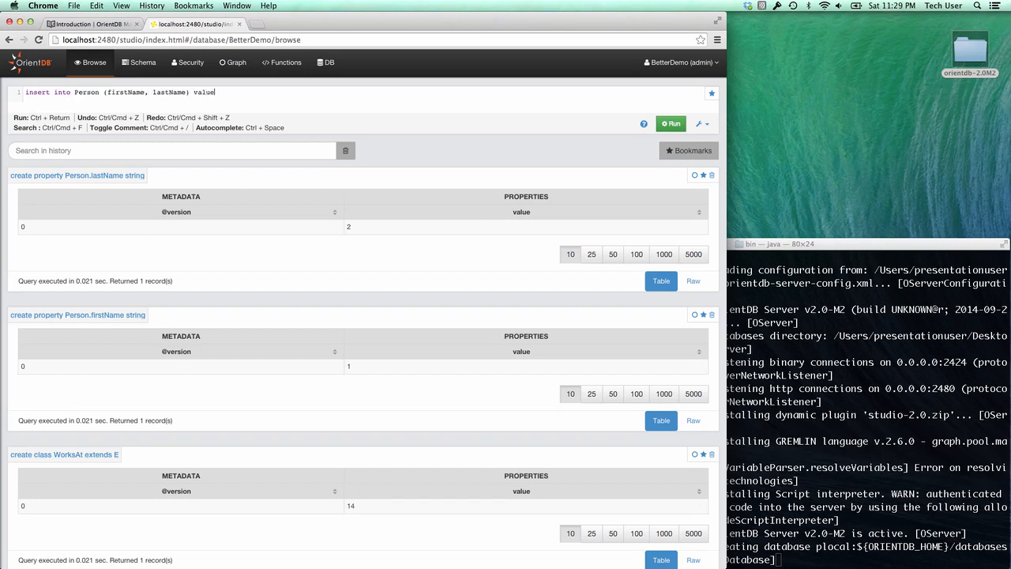
text(s (),(),())
key(Left)
key(Left)
key(Left)
key(Left)
key(Left)
key(Left)
key(Left)
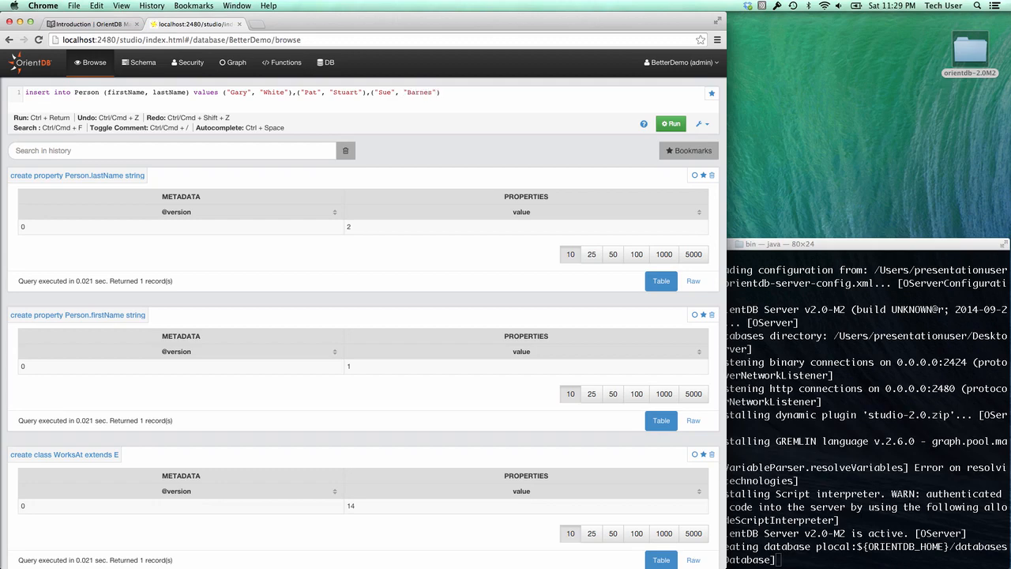
key(ctrl+Return)
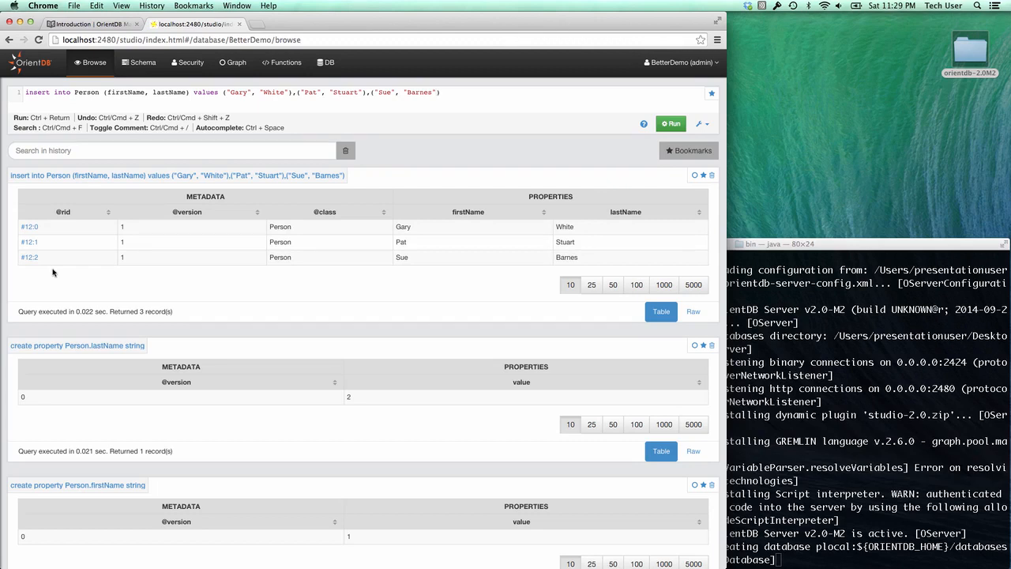
- Edit the query to insert into Company set name = "XYZ Corp." and run it
double_click(86, 92)
text(Company)
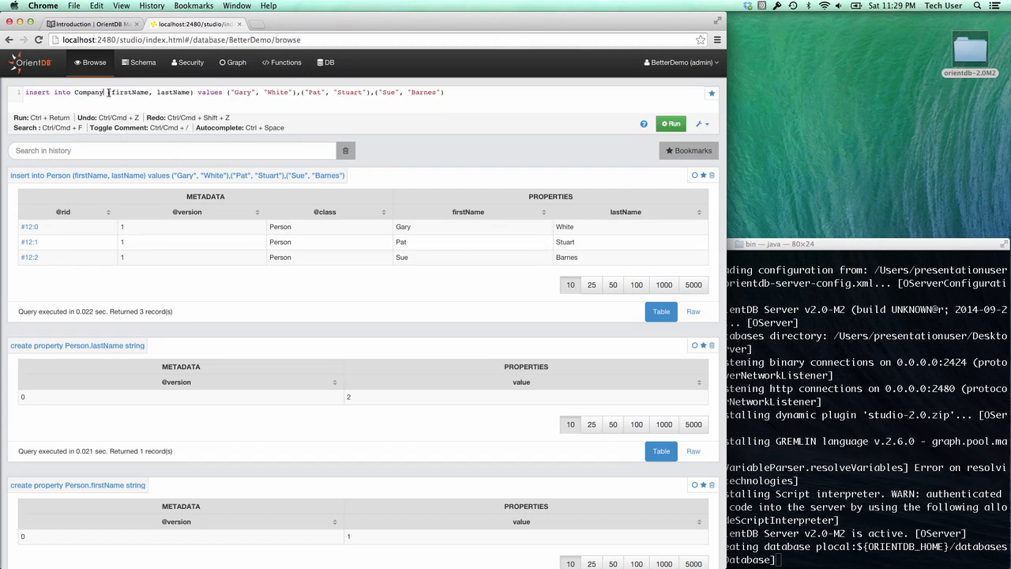
drag(108, 94, 454, 96)
key(BackSpace)
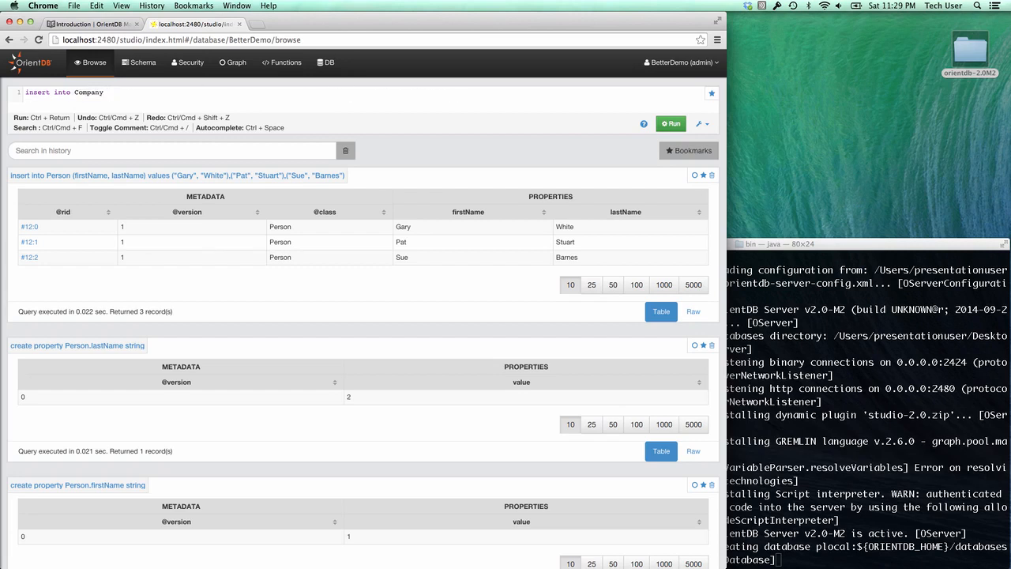
text(set name = "XYZ Corp)
key(ctrl+Return)
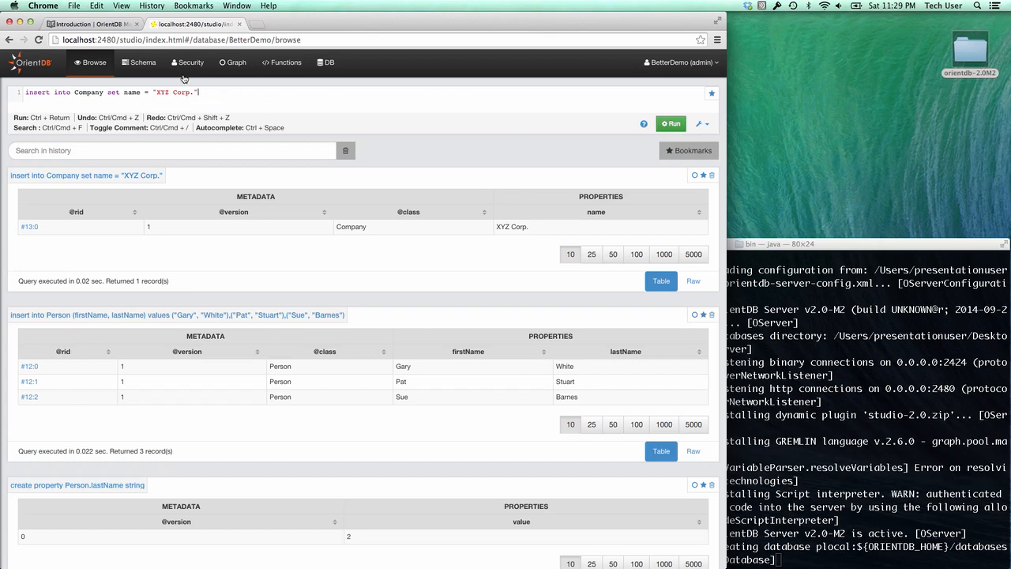
click(142, 65)
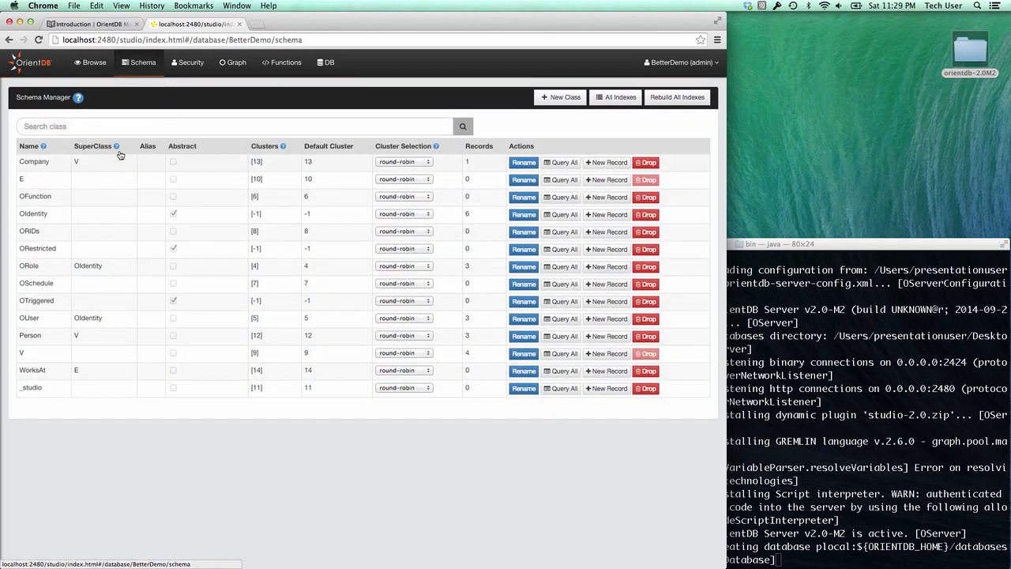
- Add a Company record named 'ACB Ltd.' from the class page, then start typing 'select from V'
click(36, 163)
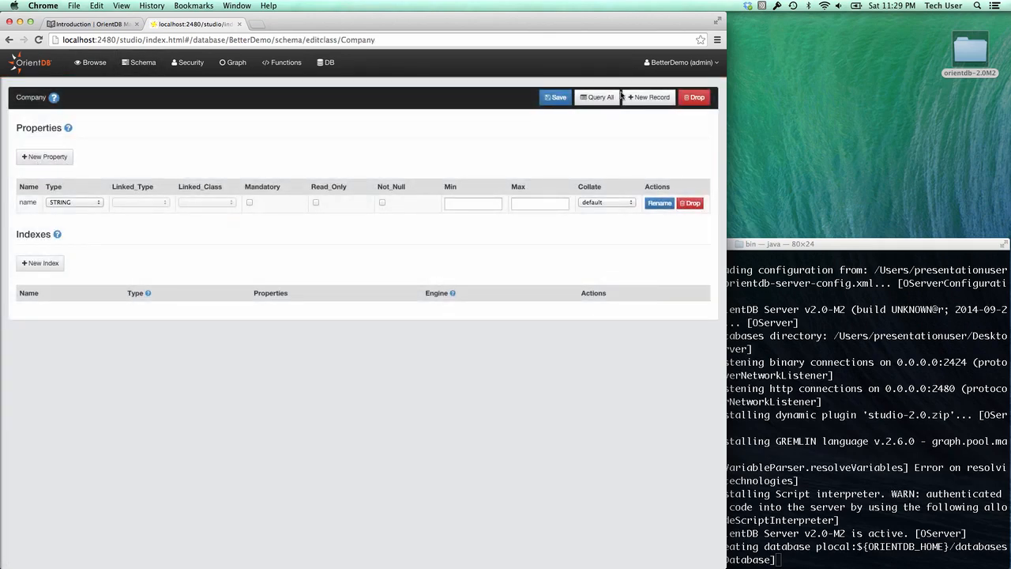
click(648, 97)
click(291, 133)
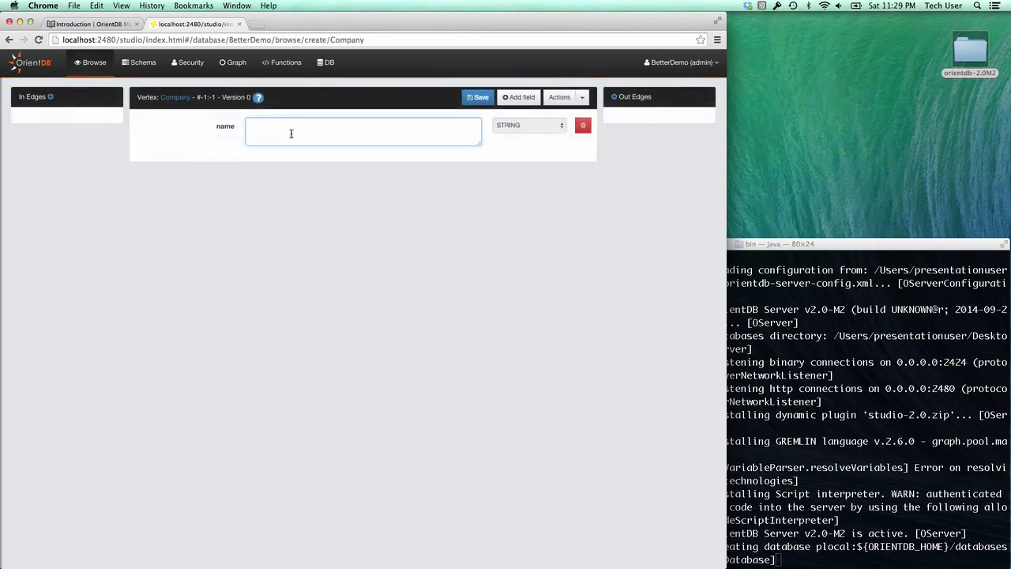
text(ACB Ltd.)
click(477, 99)
click(95, 63)
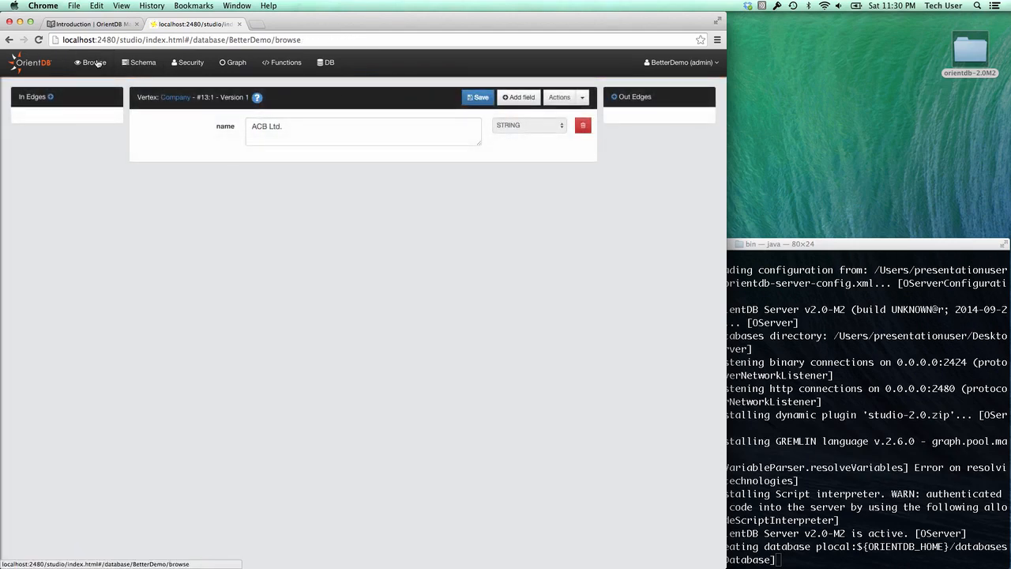
text(a)
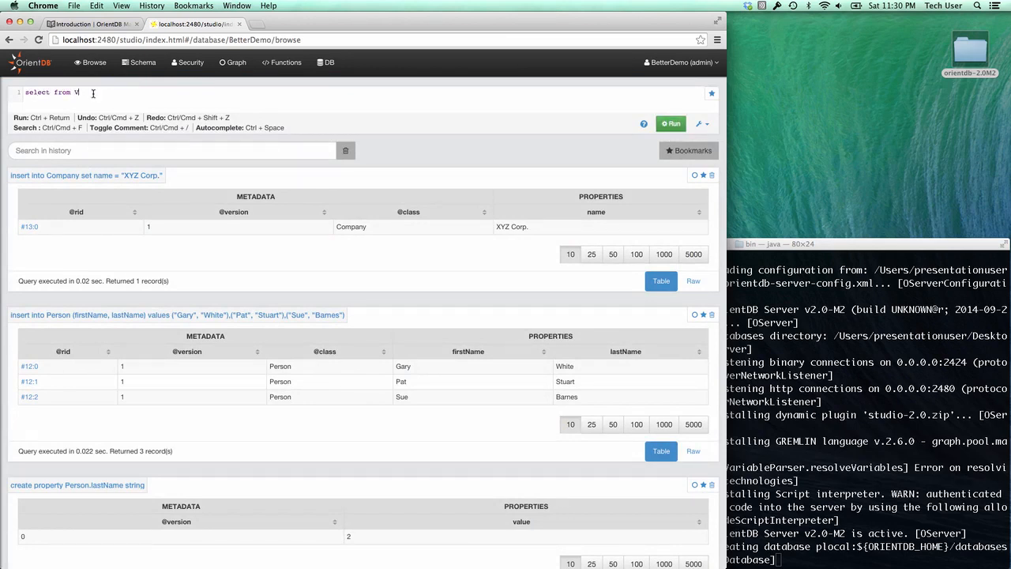
- Run 'select from V' to list all five vertices, then replace it with 'create edge WorksAt from #12:0 to #13:0'
key(ctrl+Return)
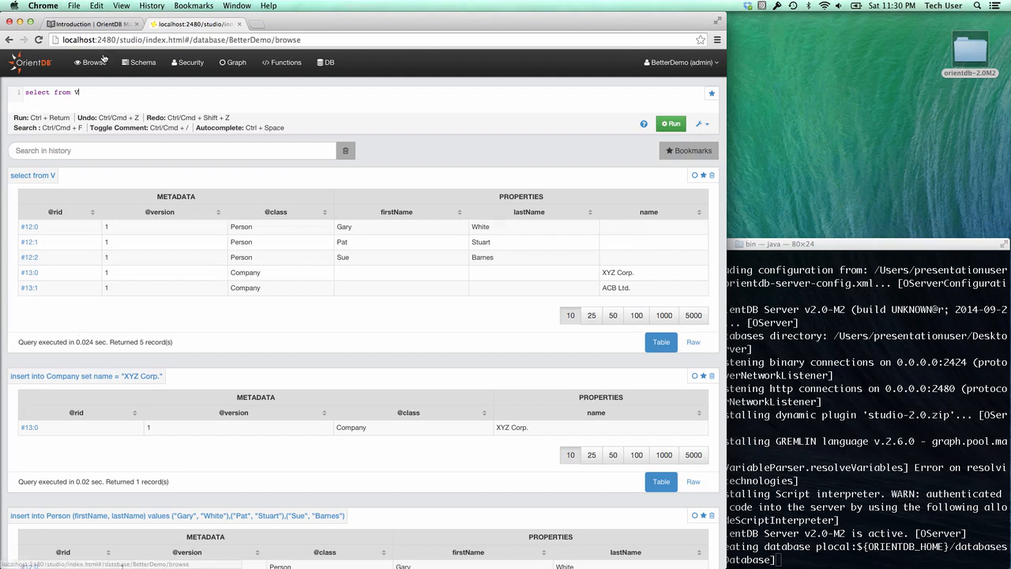
triple_click(86, 91)
text(create edge WorksA)
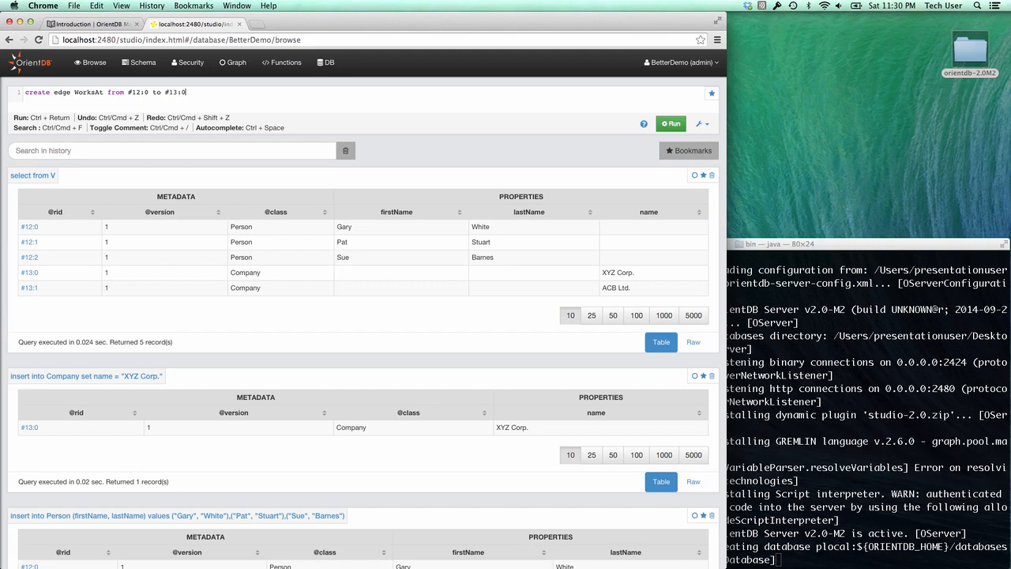
- Create the WorksAt edge #12:0→#13:0, rerun 'select from V' and check it on XYZ Corp.'s record #13:0
key(ctrl+Return)
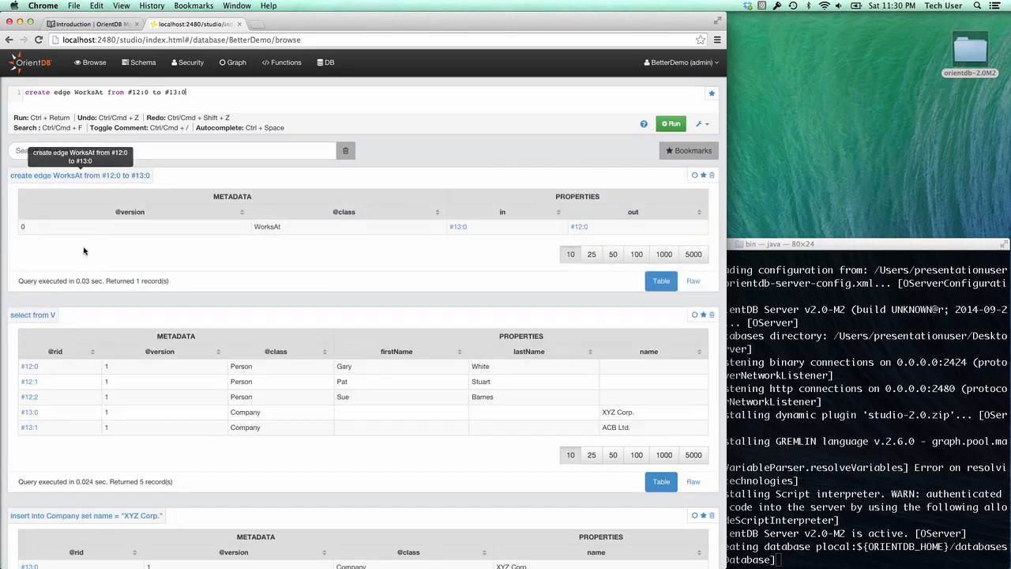
click(38, 316)
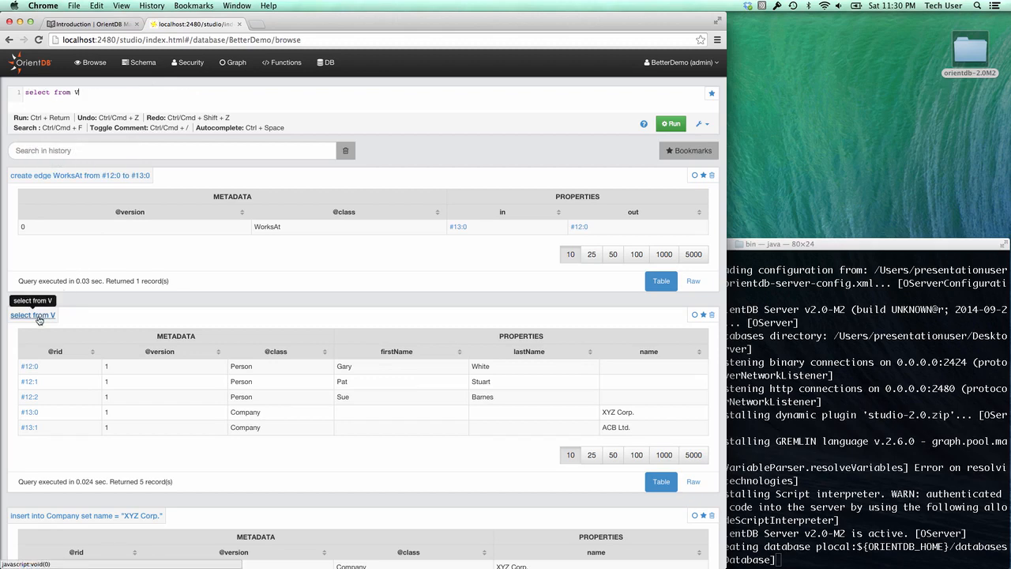
key(ctrl+Return)
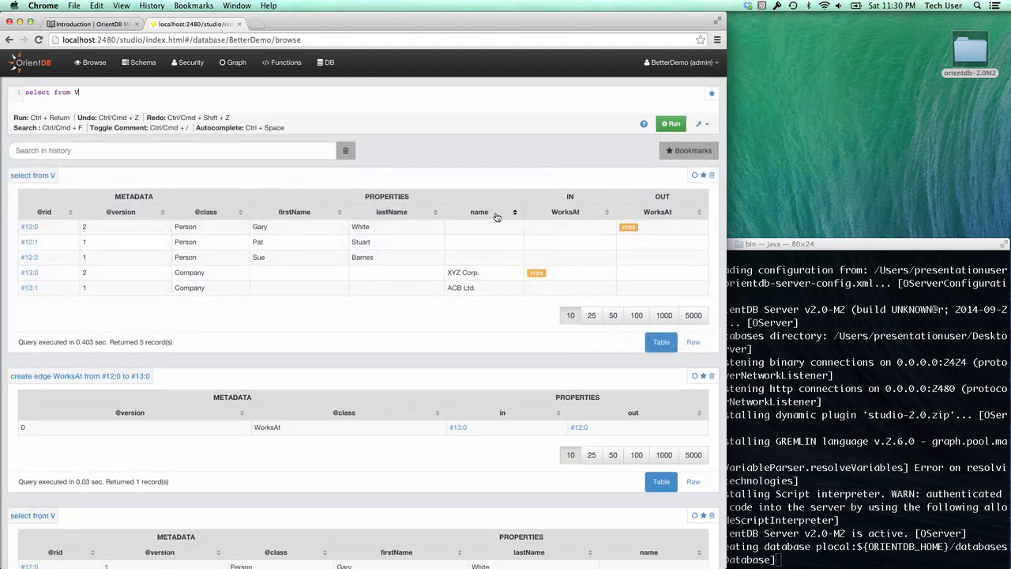
click(629, 227)
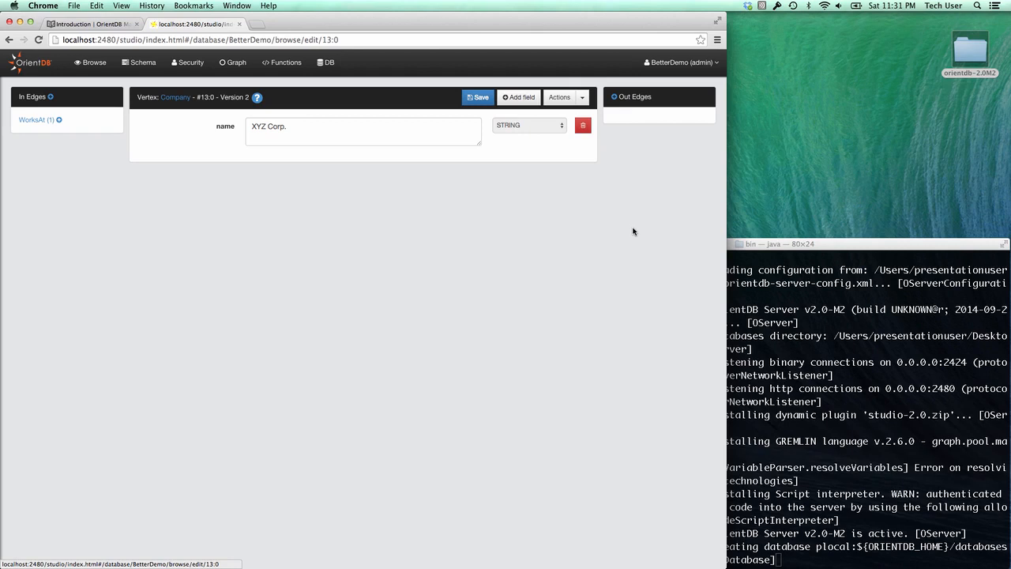
click(231, 68)
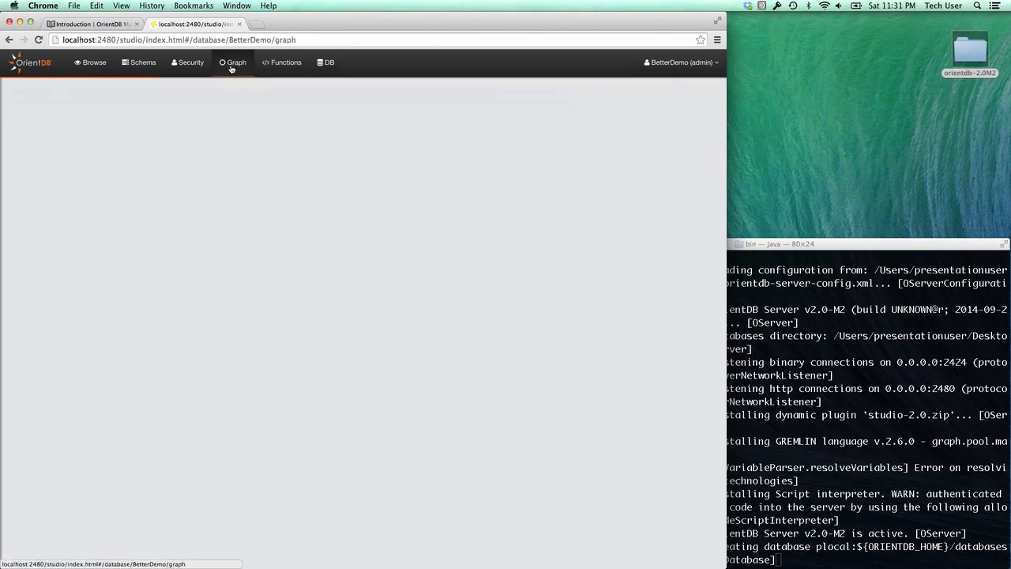
- Run 'select from V' in the Graph Editor to draw the vertices and the #12:0→#13:0 WorksAt edge
text(see)
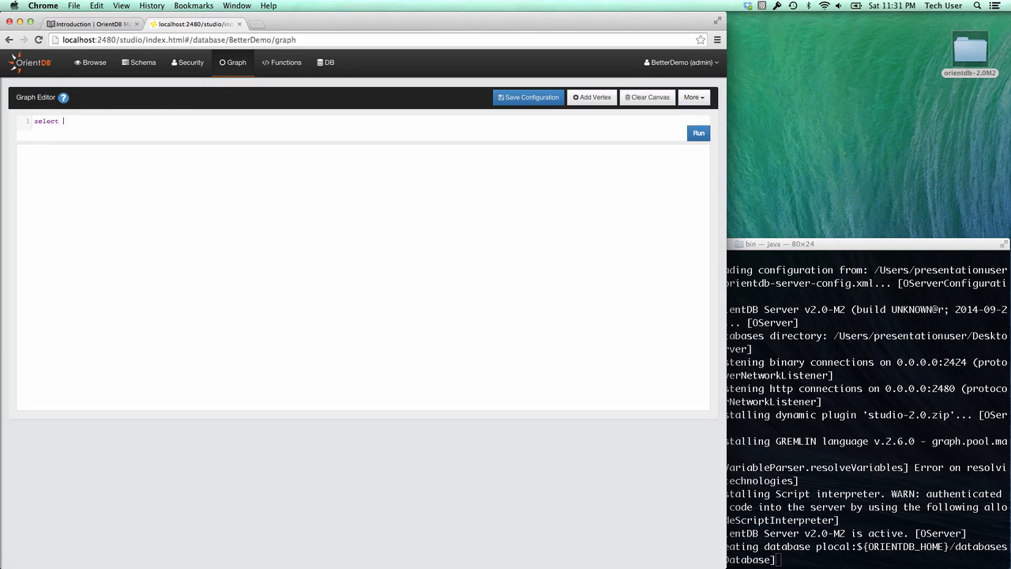
key(ctrl+Return)
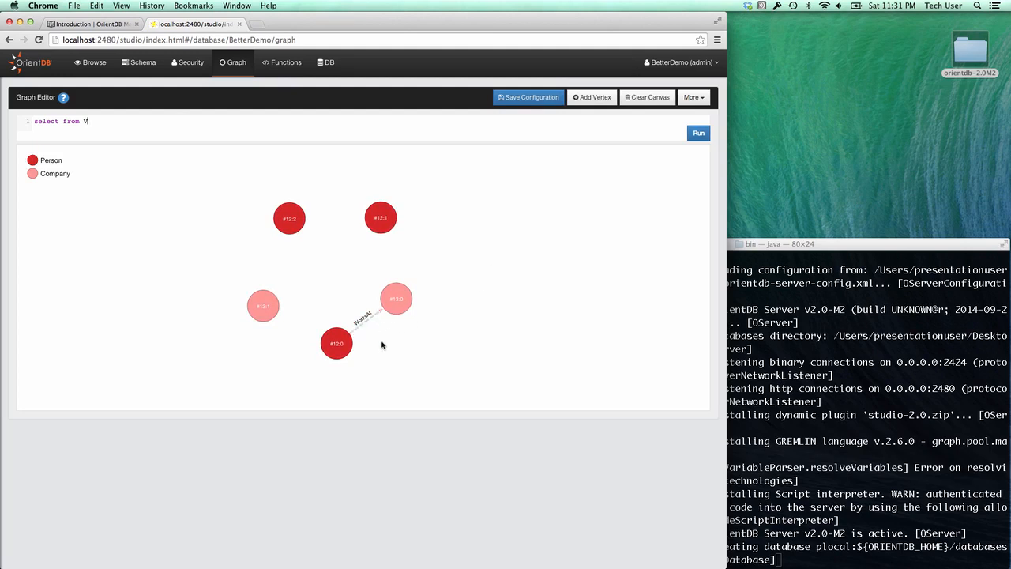
- Set the fill colour of Company vertices (via #13:1's settings) to dark purple
click(265, 302)
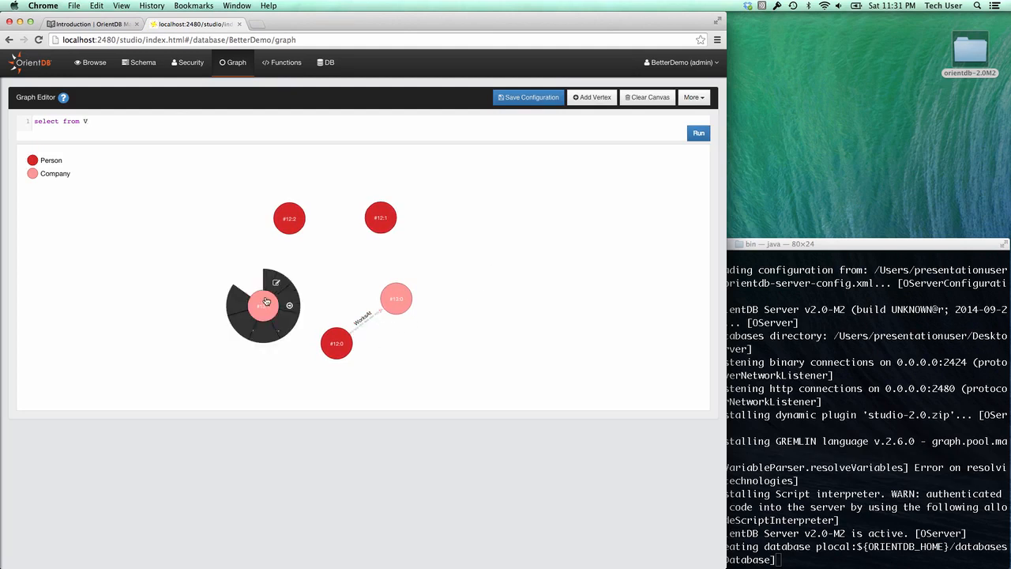
click(251, 285)
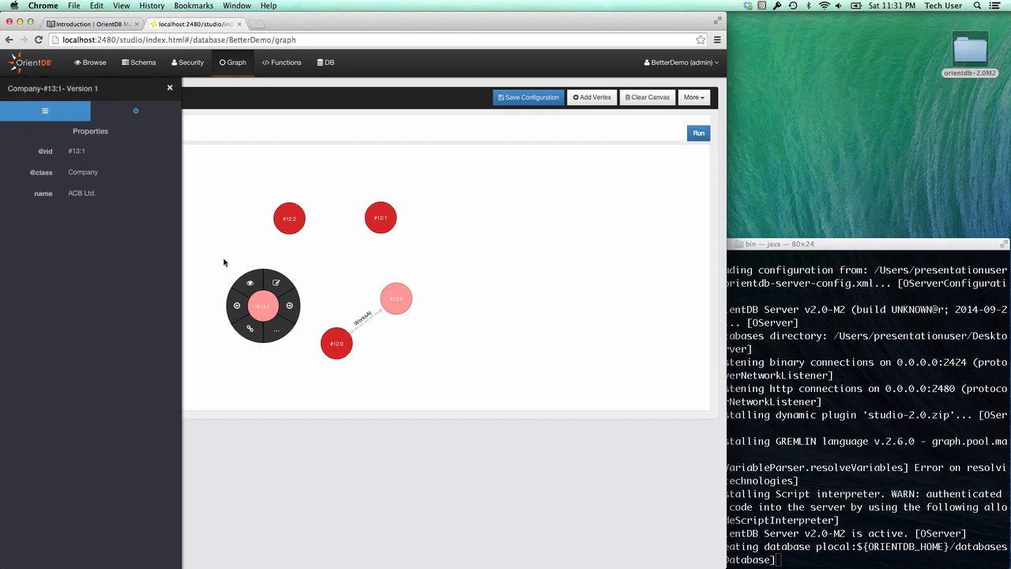
click(136, 108)
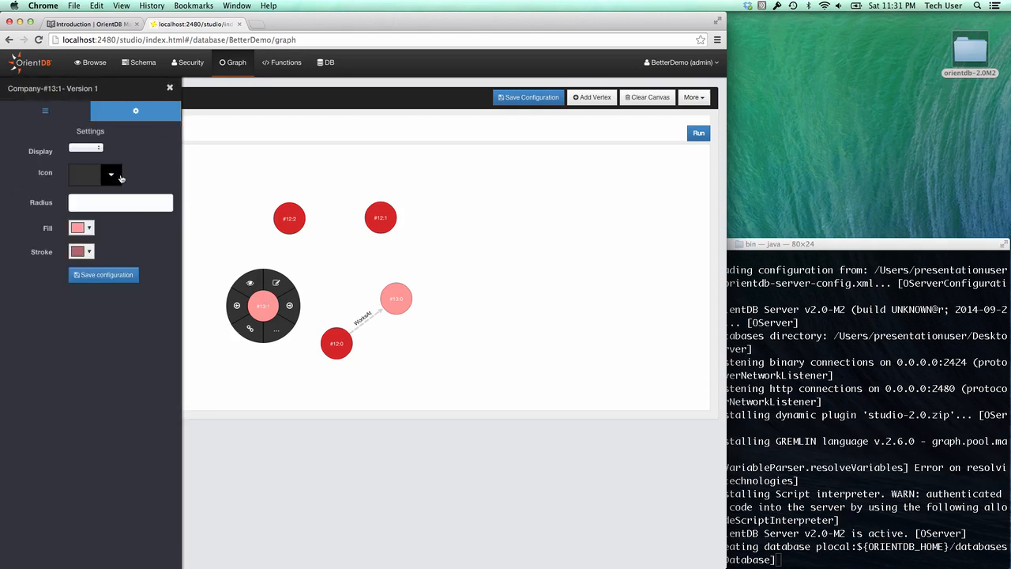
click(90, 229)
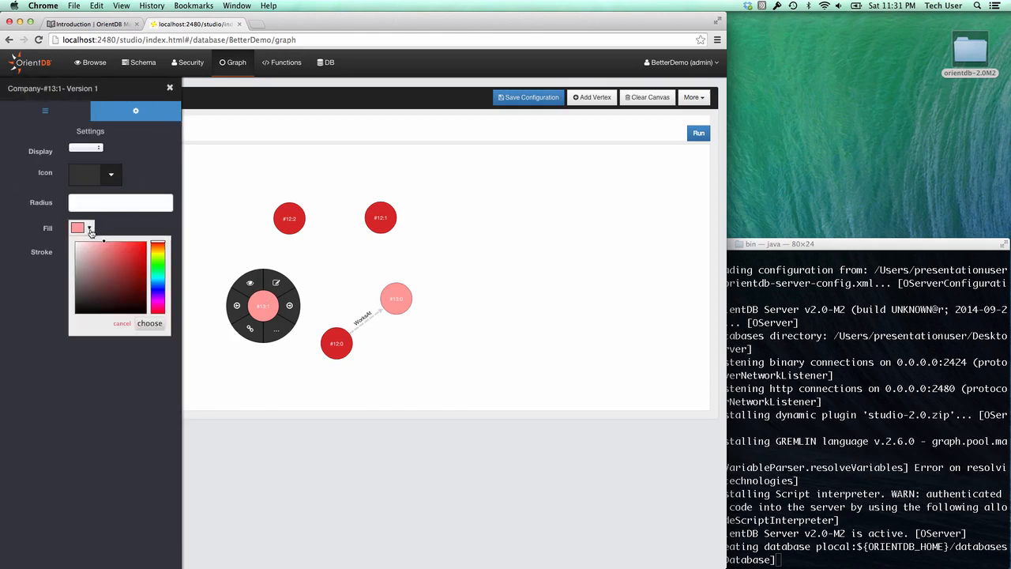
click(156, 290)
click(136, 285)
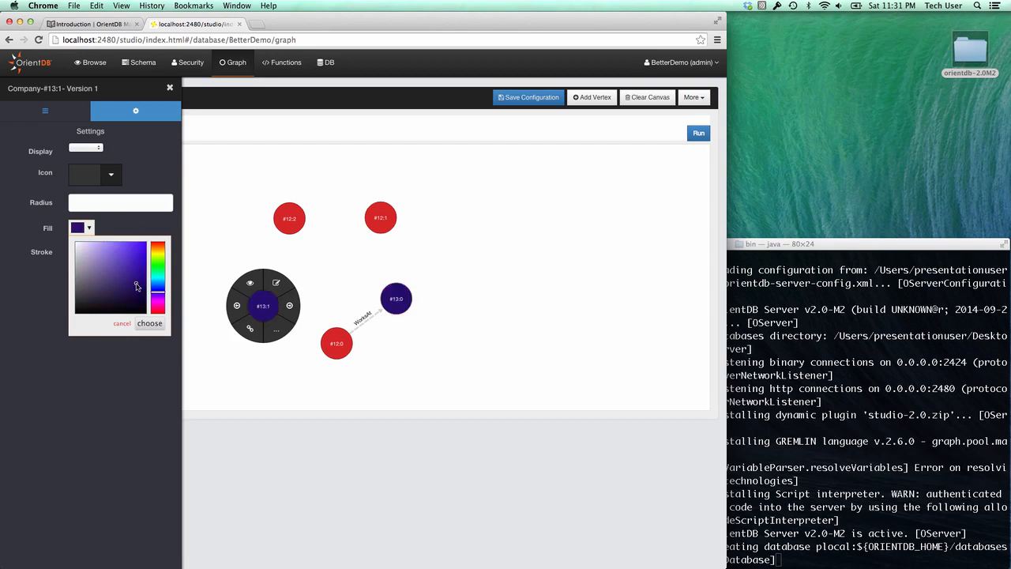
click(149, 323)
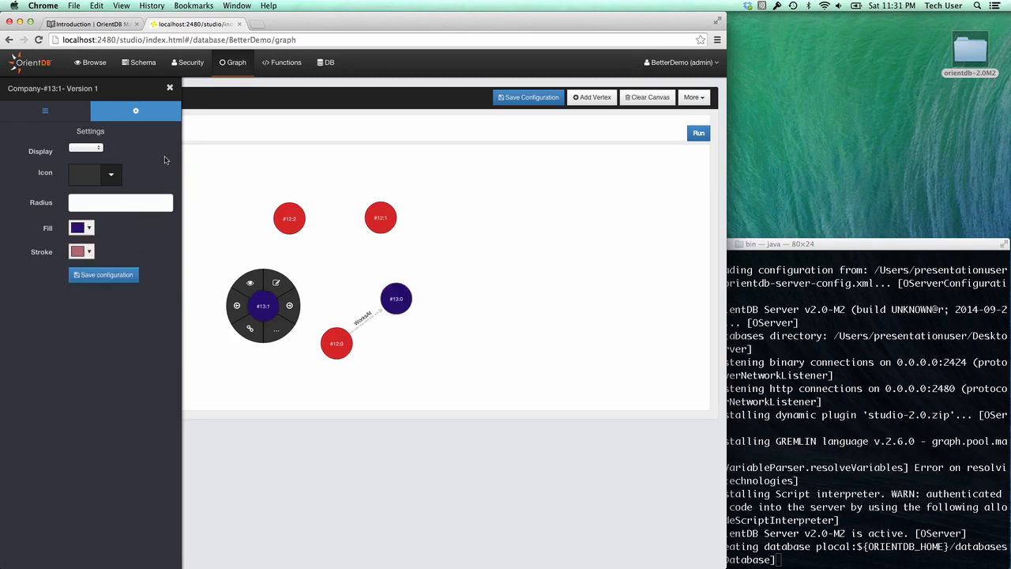
- Give Company vertices an envelope icon and save the display configuration
click(110, 174)
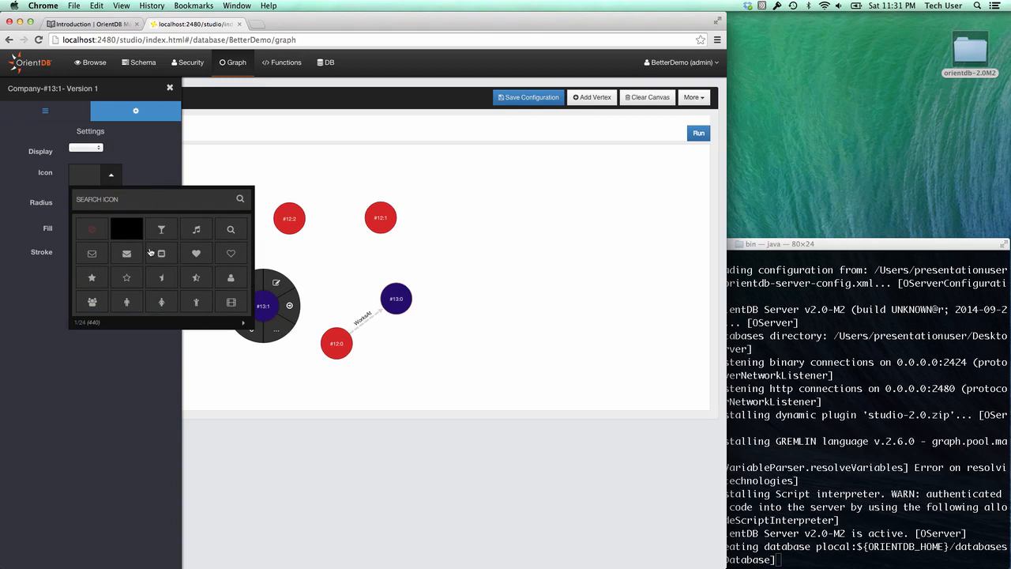
click(126, 254)
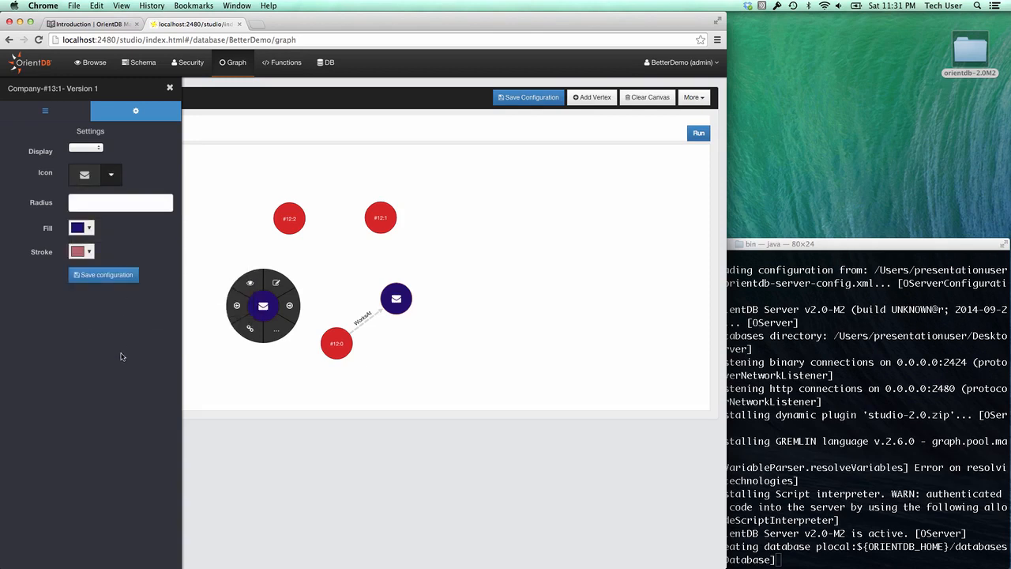
click(115, 276)
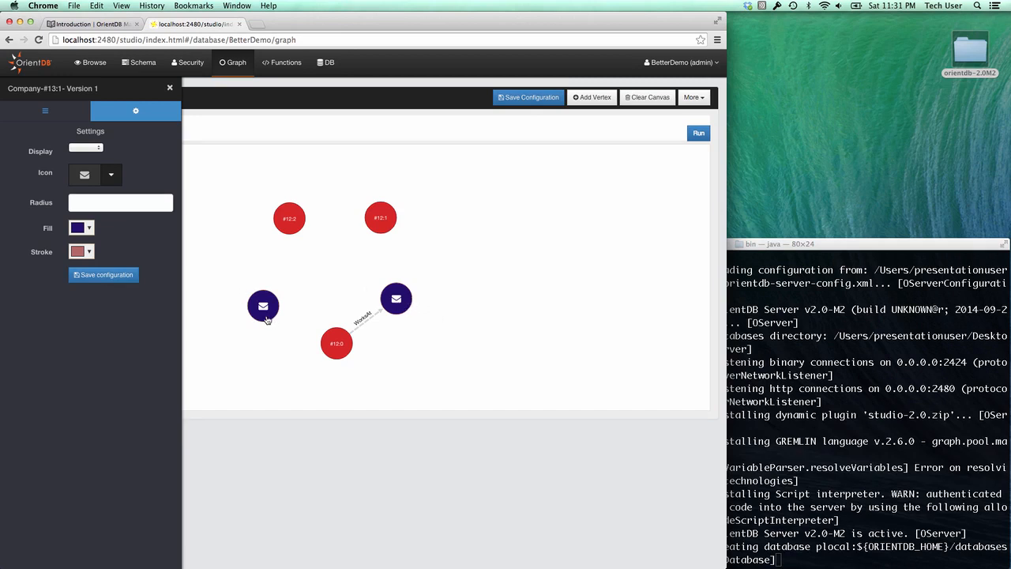
click(382, 223)
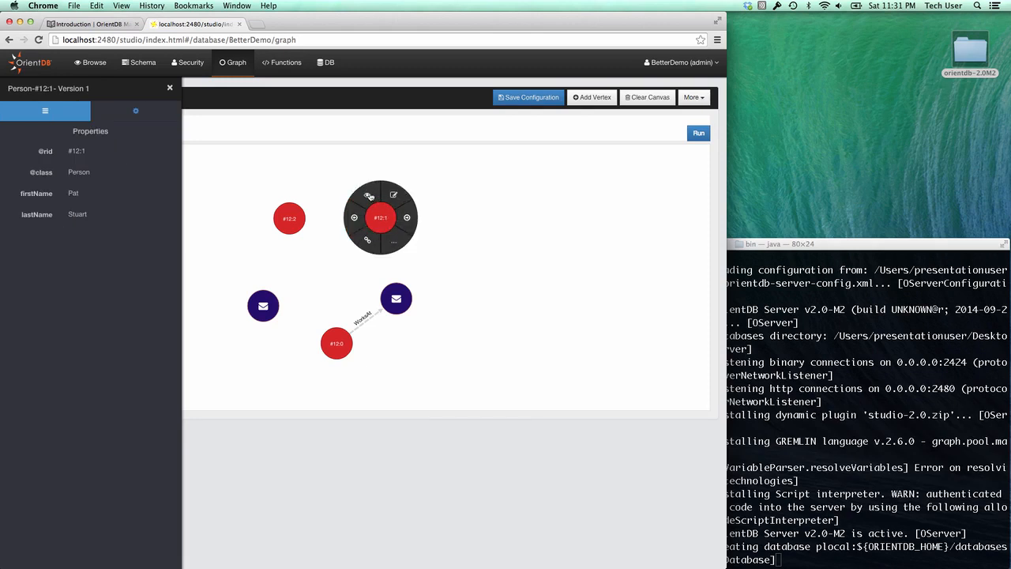
- Set Person vertices to display their firstName property, save the configuration and close the panel
click(136, 114)
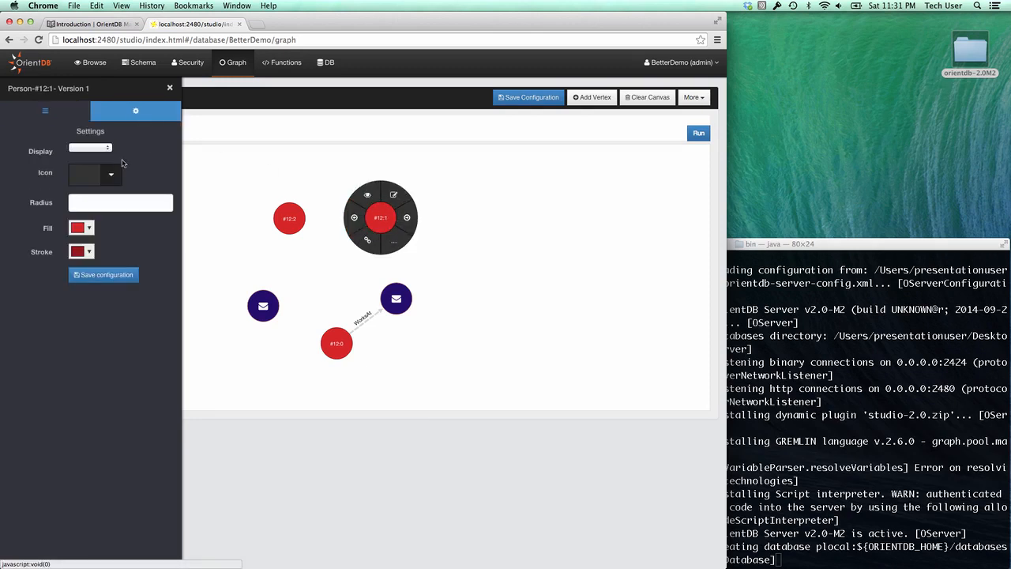
click(97, 148)
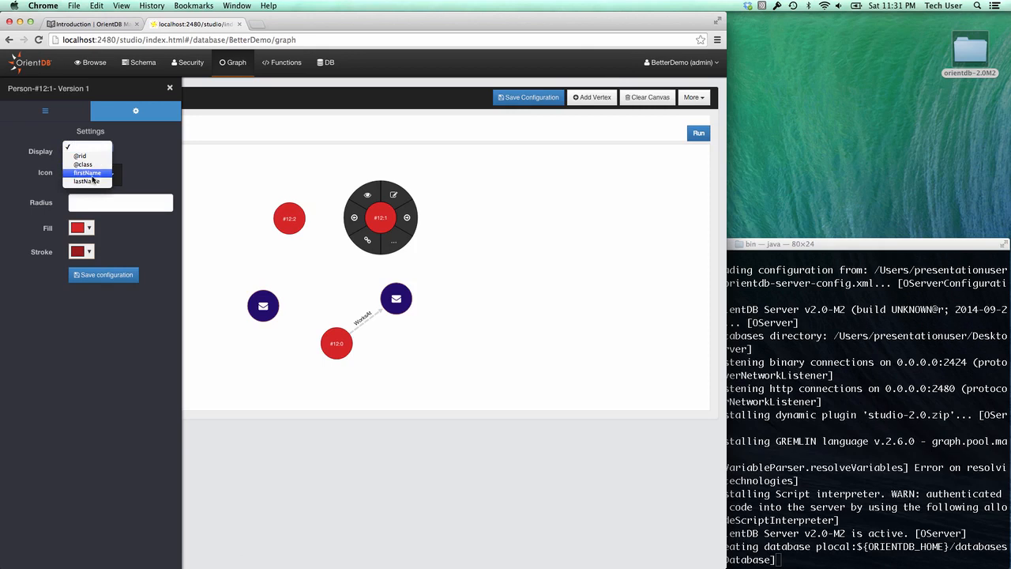
click(91, 173)
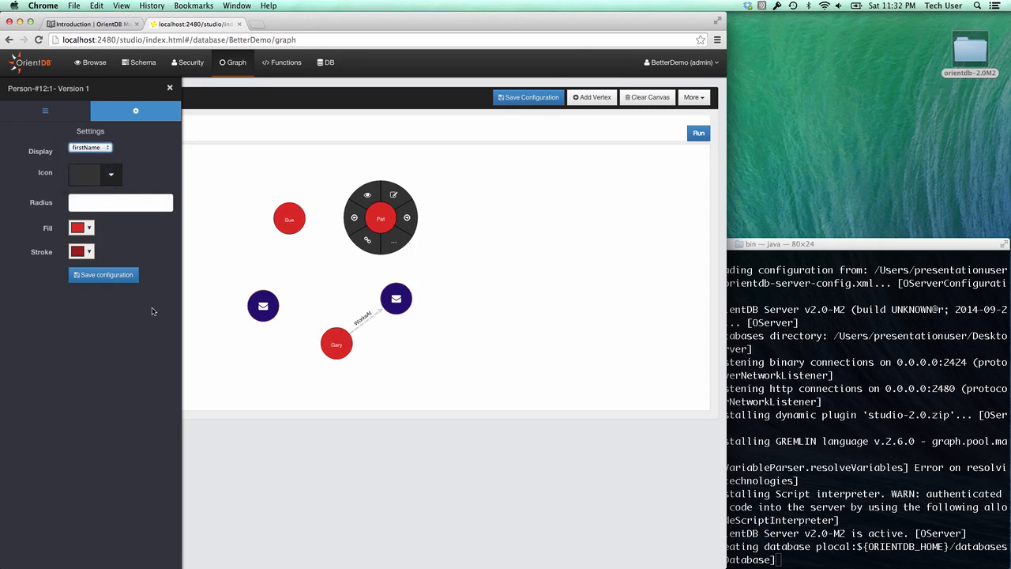
click(103, 275)
click(170, 88)
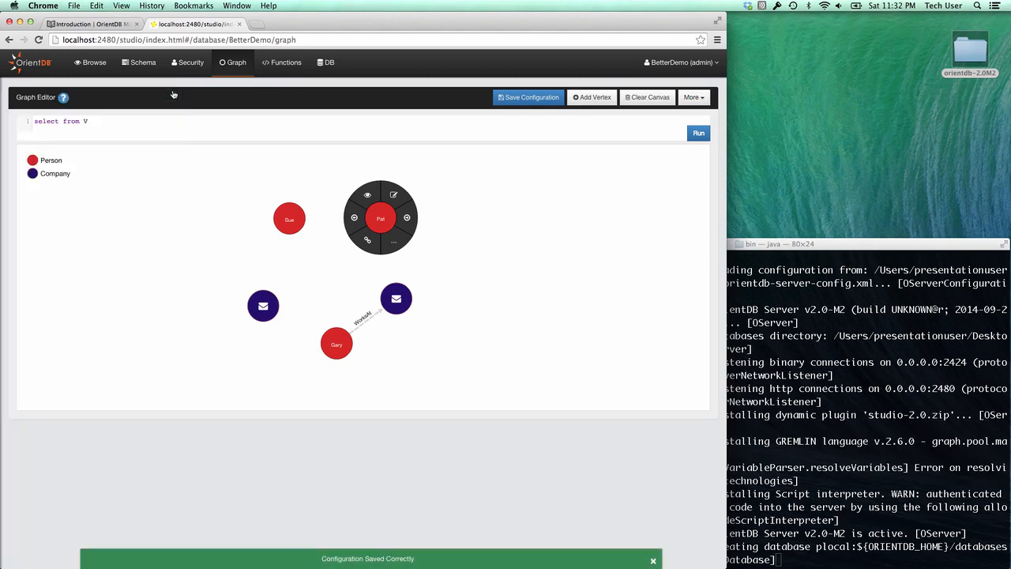
- Replace Person #12:1's lastName with a new value and save it, bringing the record to version 2
click(394, 199)
double_click(310, 185)
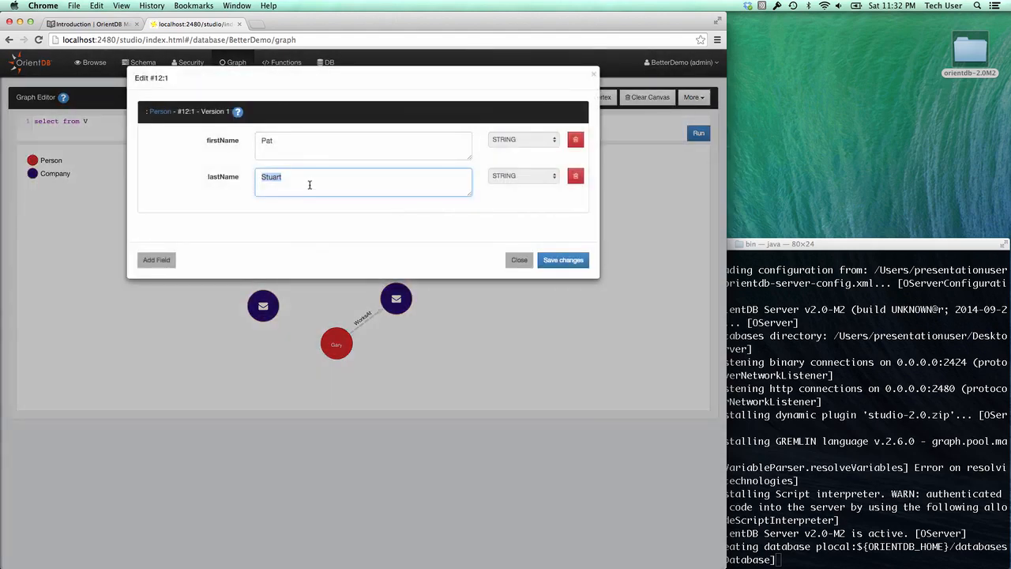
text(Wilson)
click(577, 259)
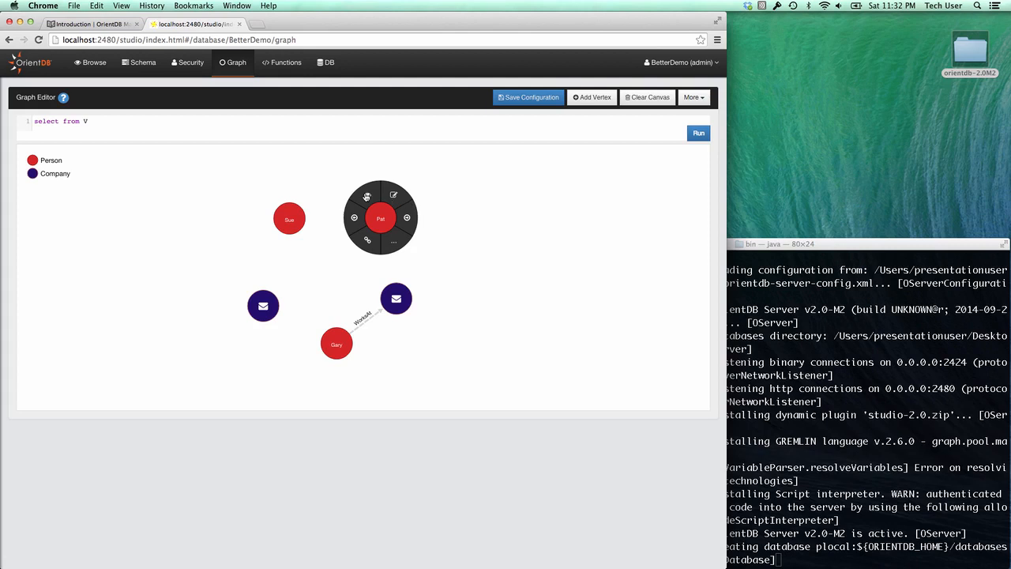
click(367, 196)
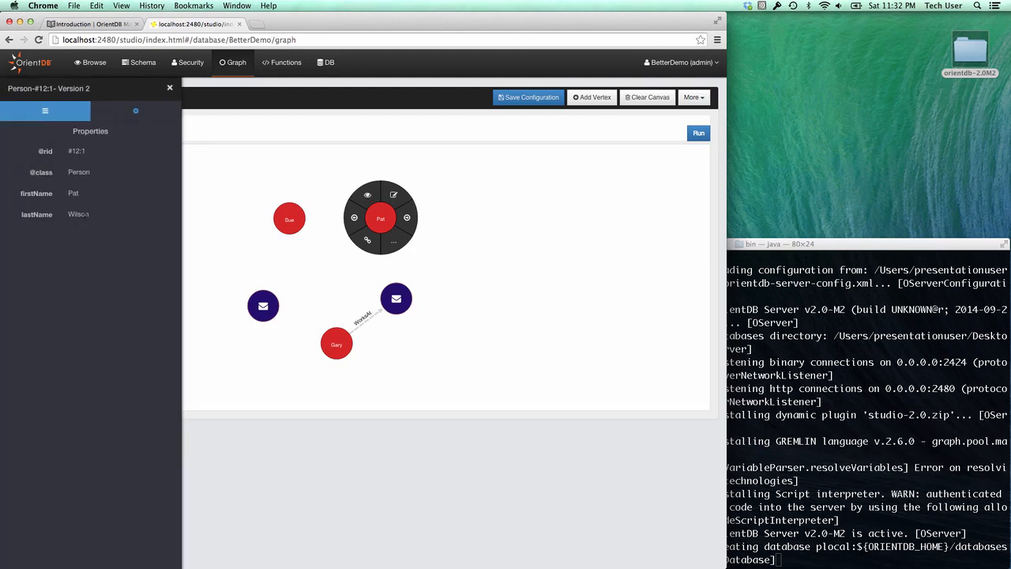
click(169, 88)
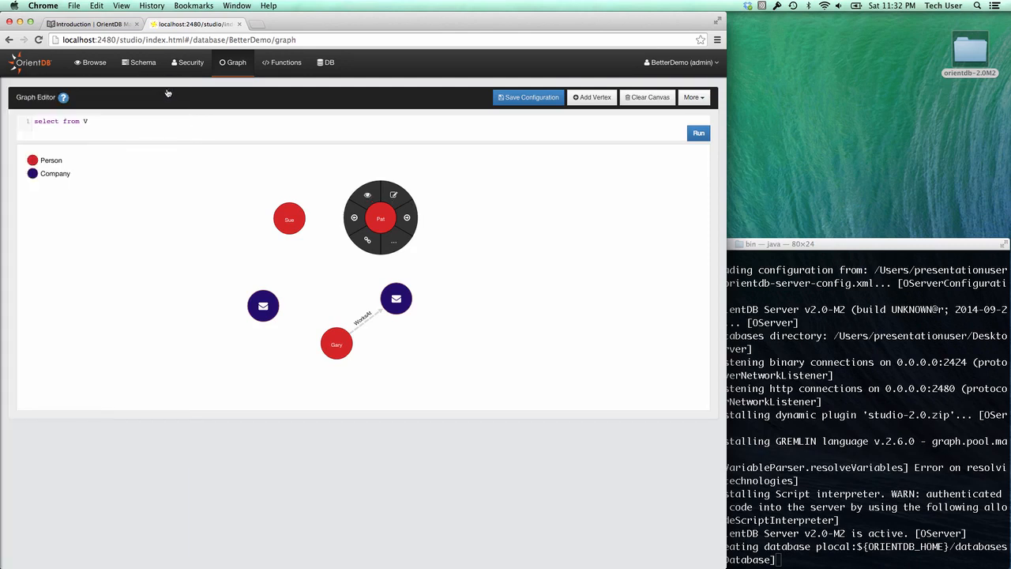
- Create a WorksAt edge from Person #12:1 to Company vertex #13:1
click(368, 243)
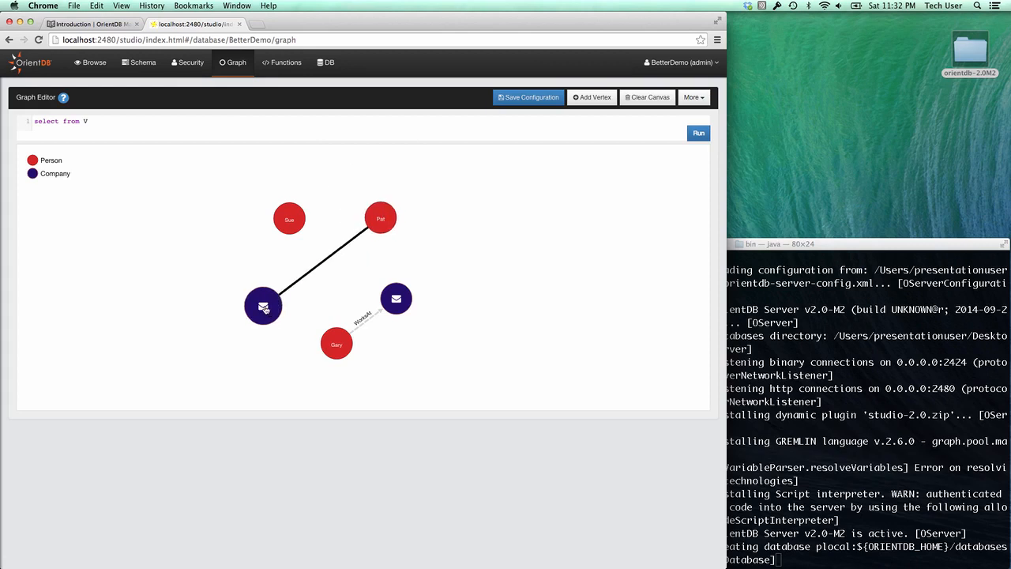
click(264, 308)
click(321, 113)
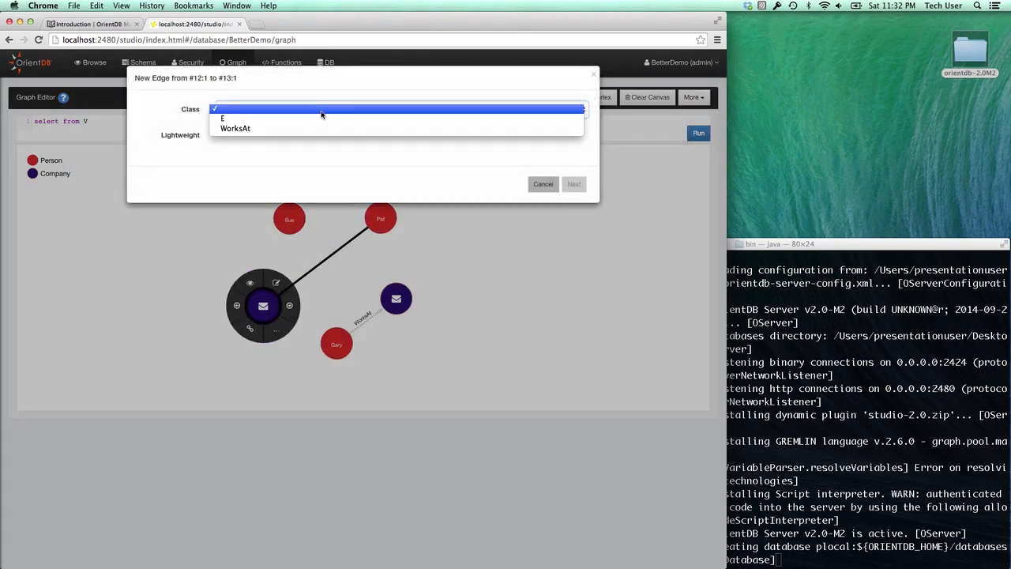
click(316, 127)
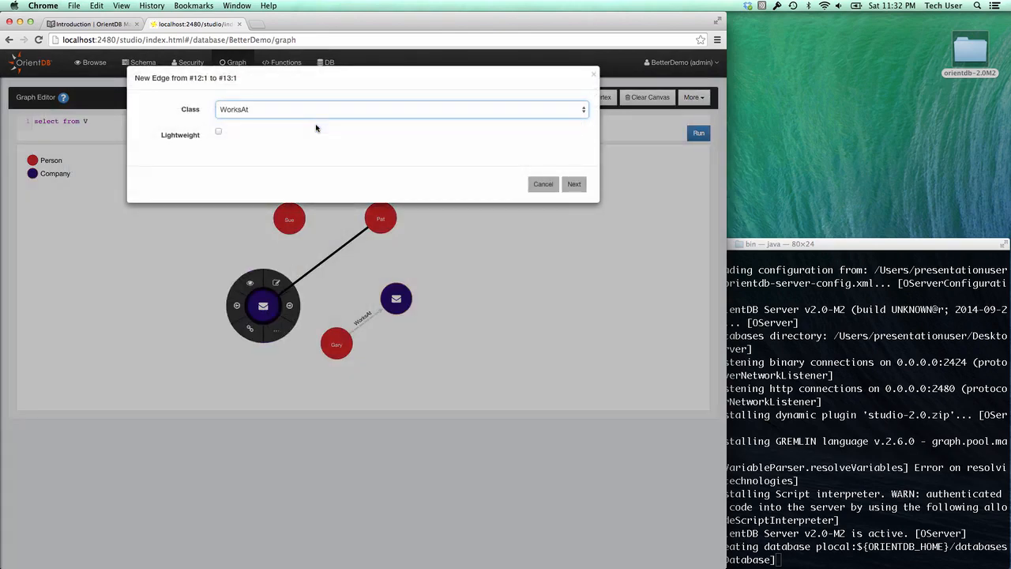
click(575, 185)
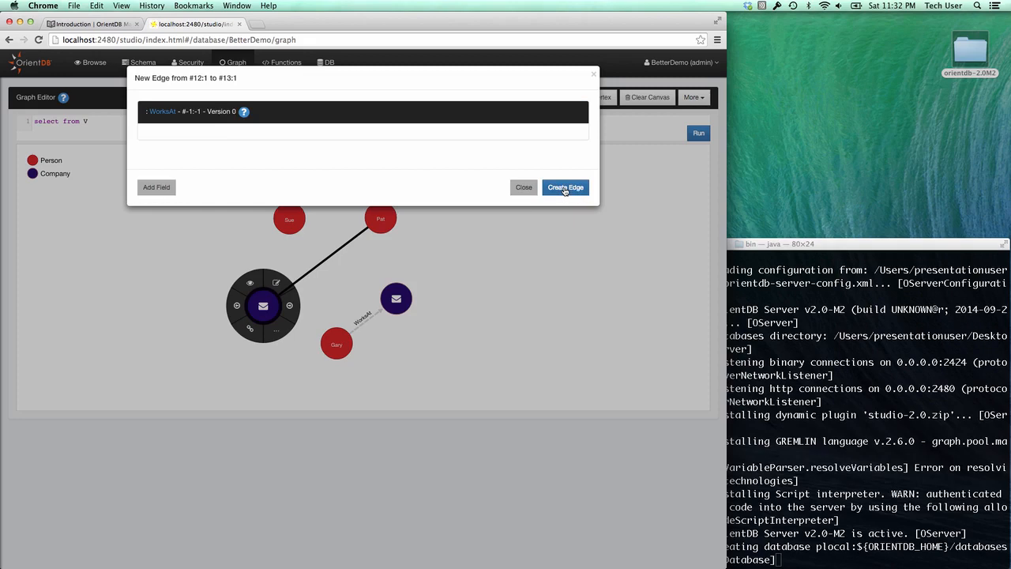
click(565, 190)
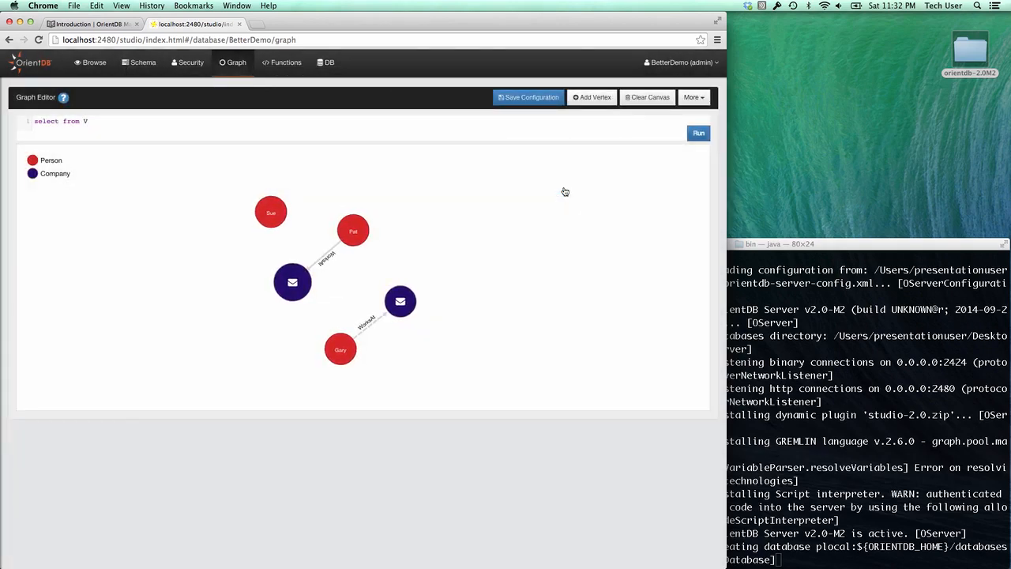
- Add a second WorksAt edge from Person #12:1 to Company vertex #13:0
click(355, 238)
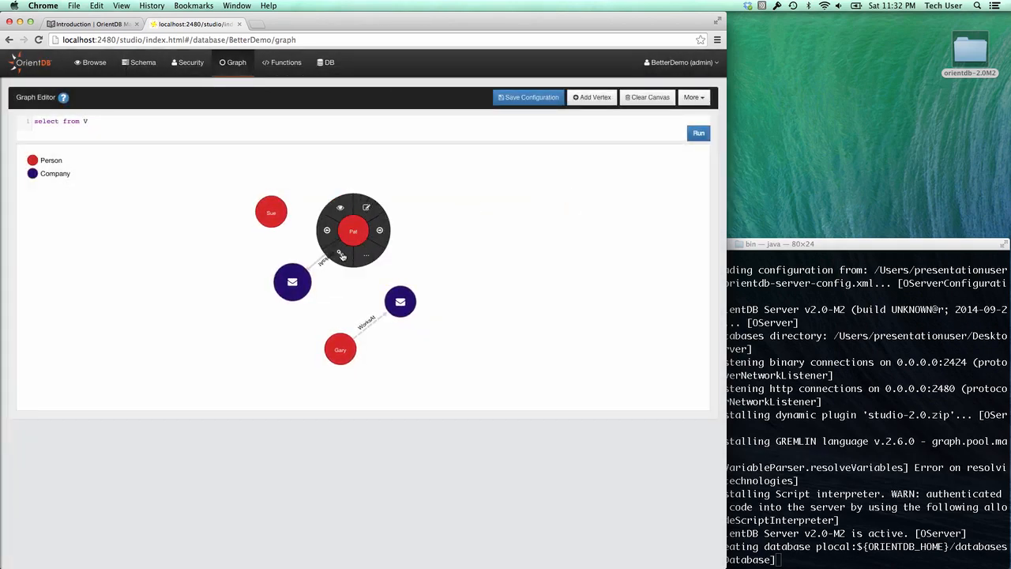
click(339, 255)
click(401, 302)
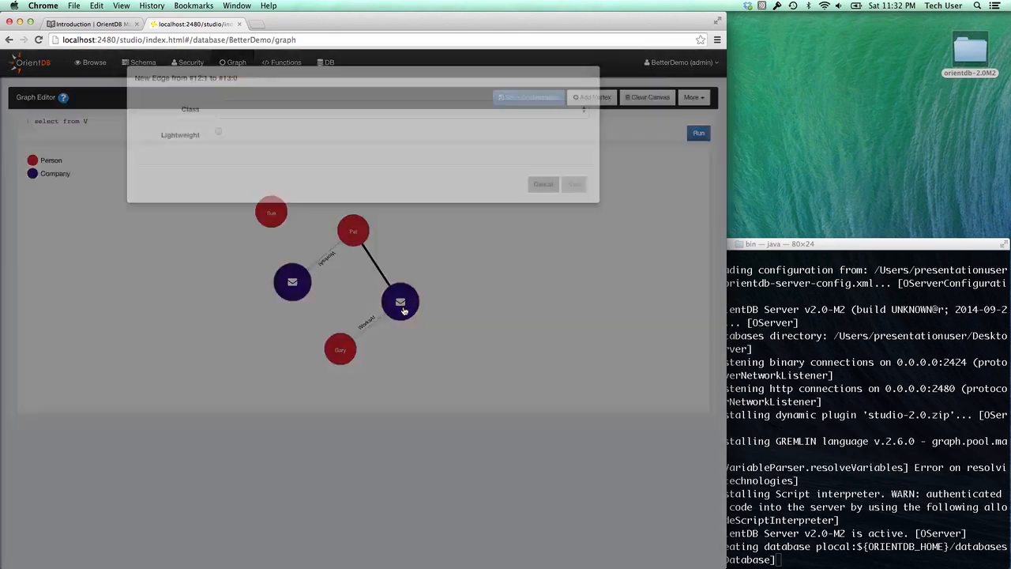
click(434, 110)
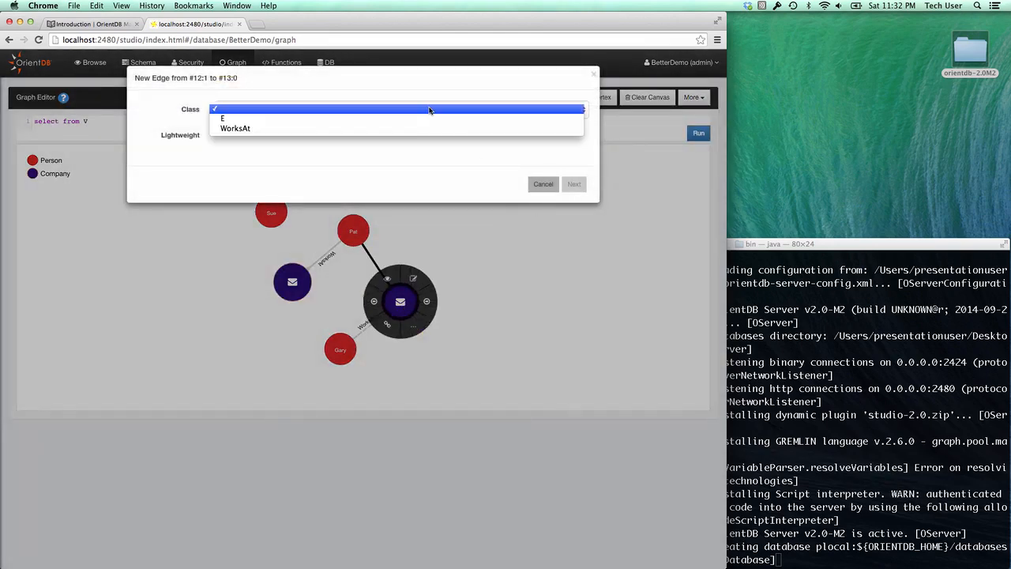
click(430, 129)
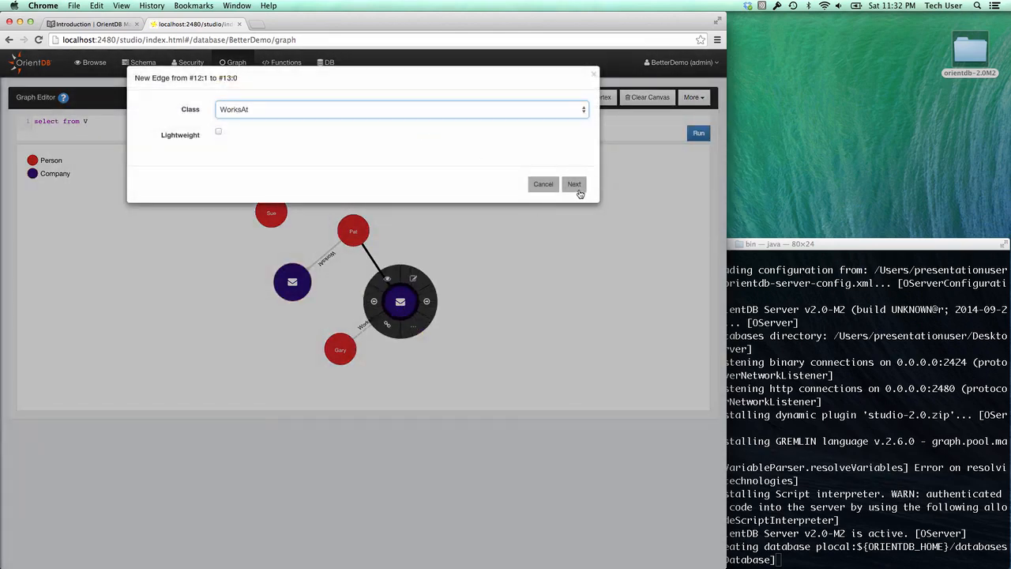
click(575, 187)
click(576, 187)
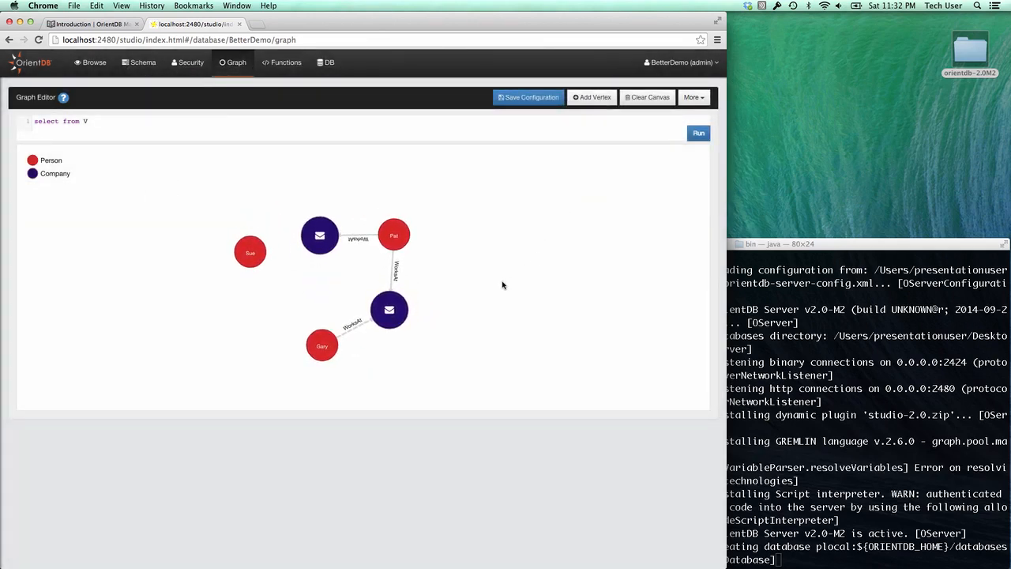
- Add a new Person vertex with its last and first name, then view the Security users list
click(592, 97)
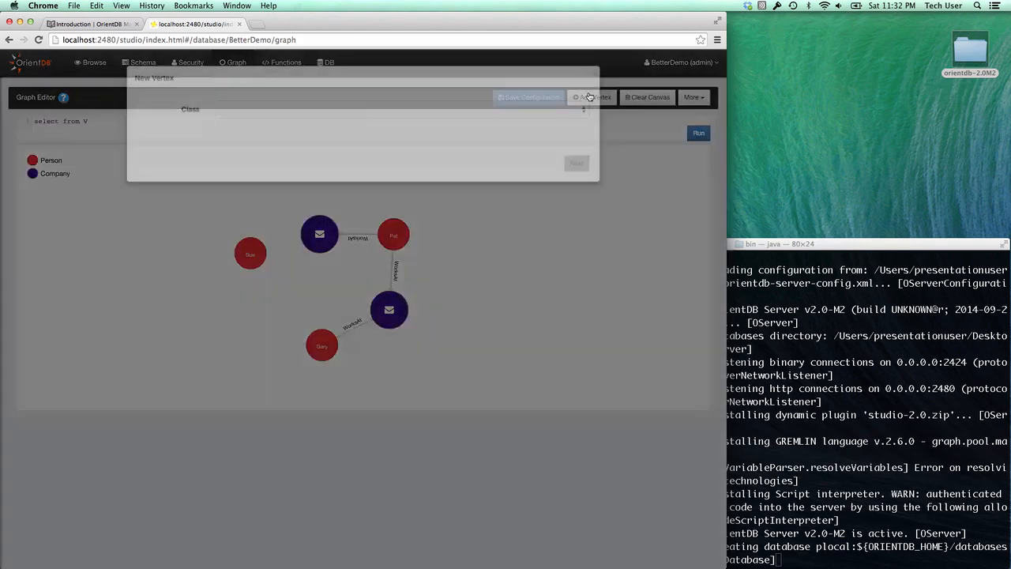
click(270, 117)
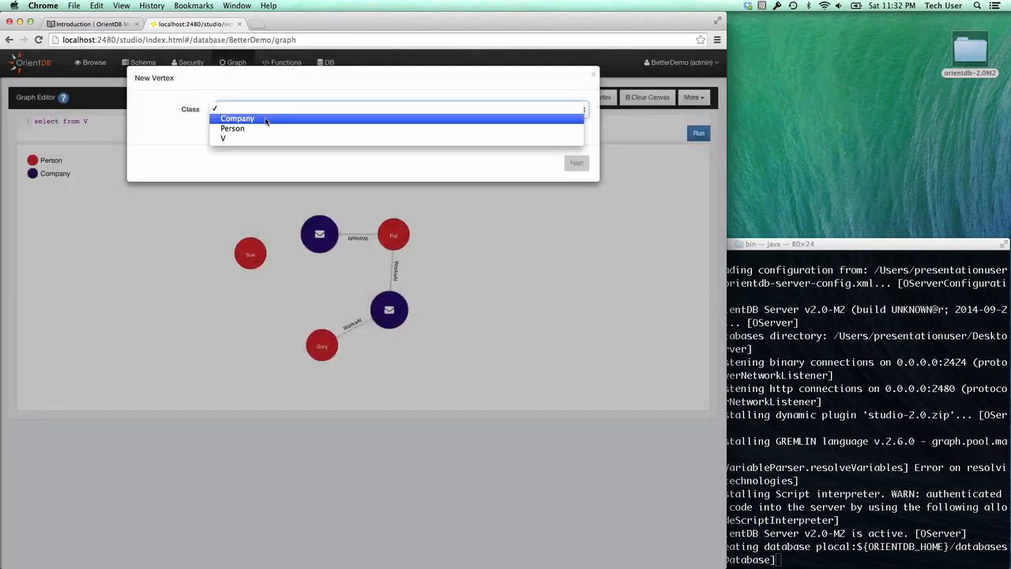
click(266, 128)
click(576, 163)
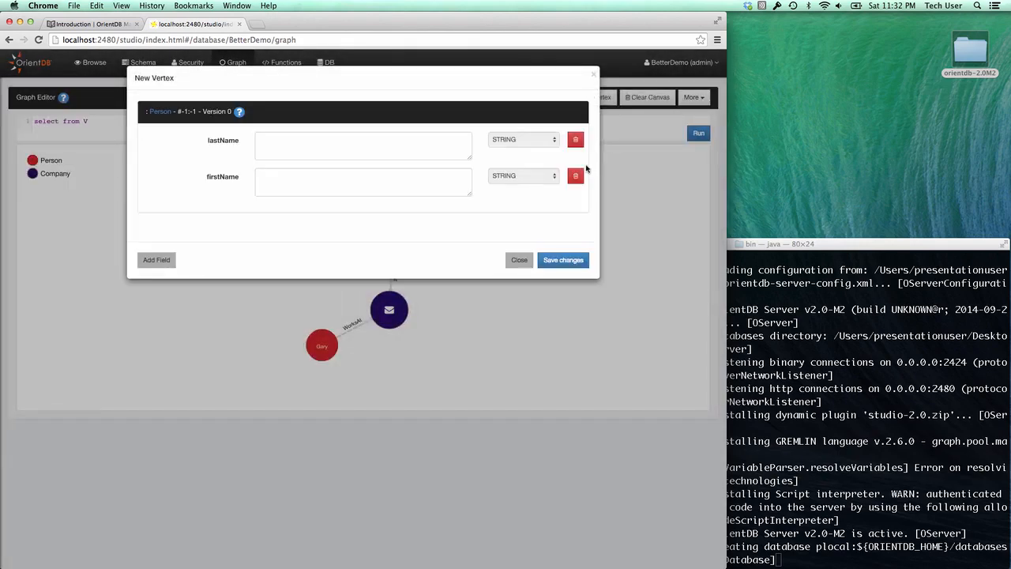
click(316, 155)
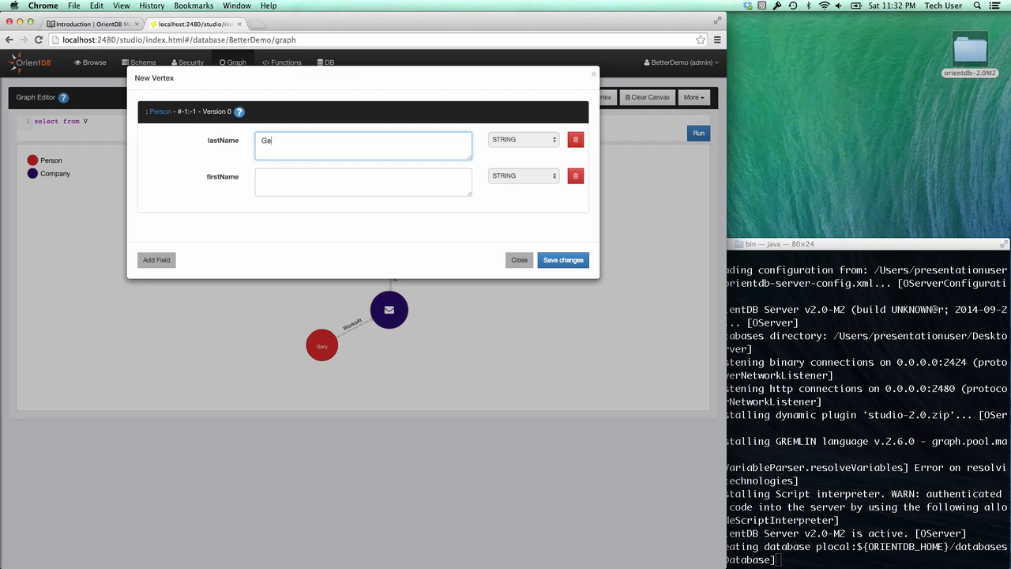
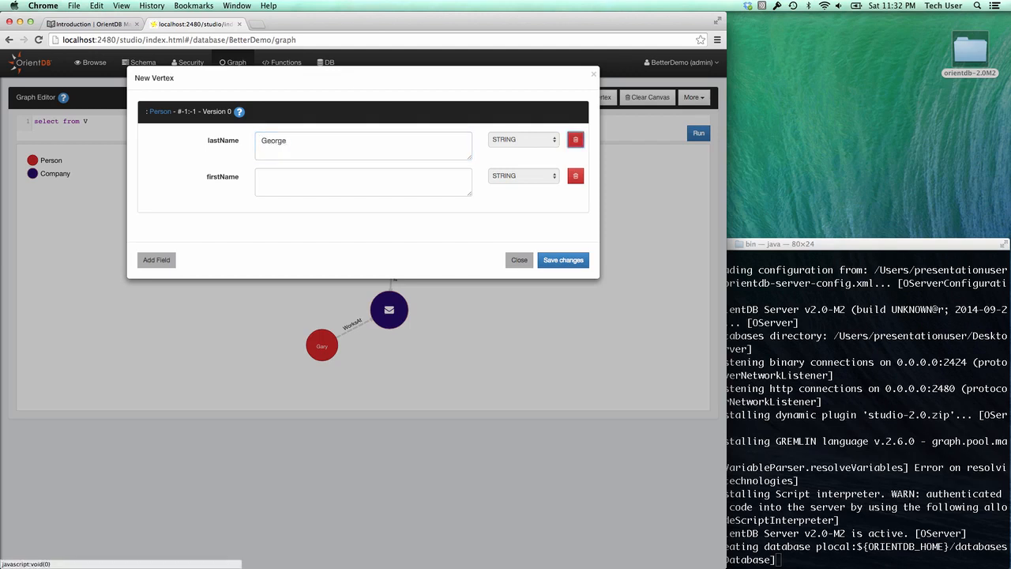
click(335, 178)
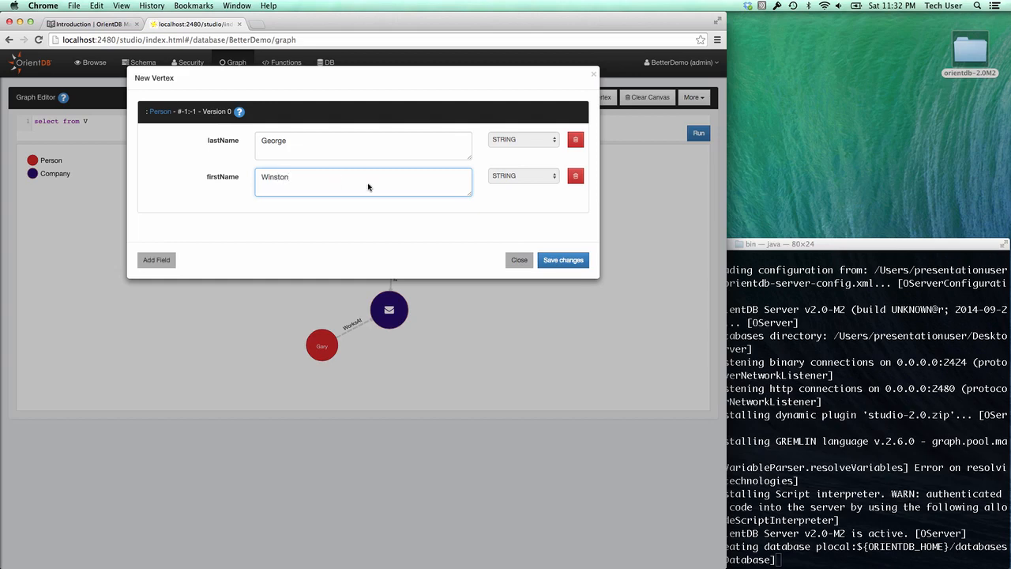
click(562, 260)
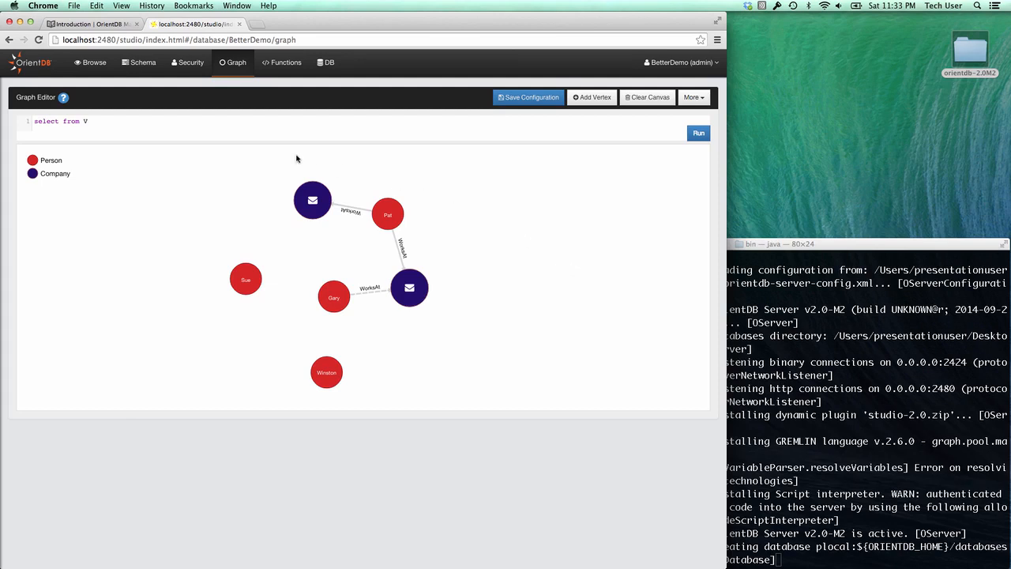
click(186, 64)
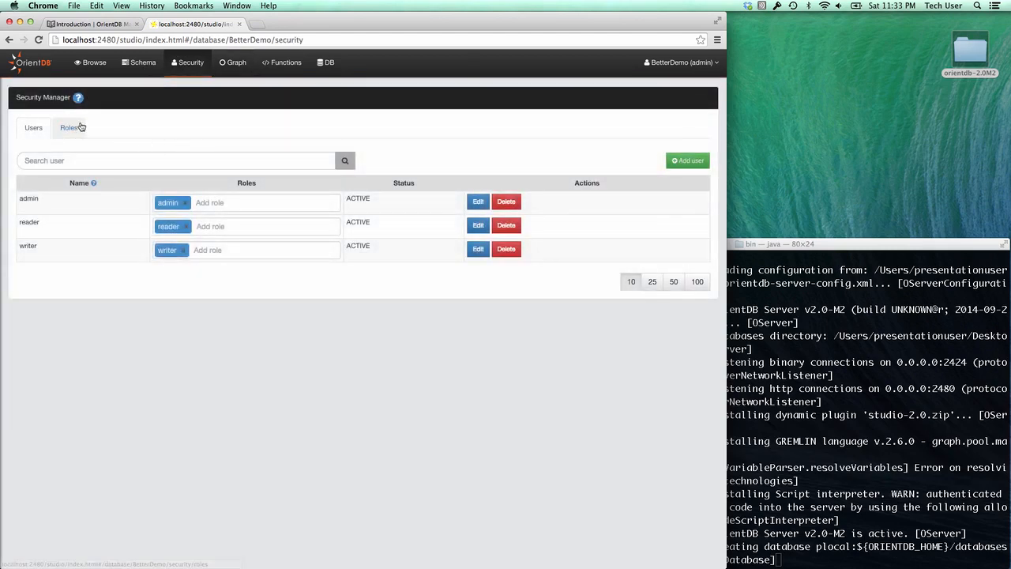
- Review the security Roles list, then go to the Functions Management page
click(72, 128)
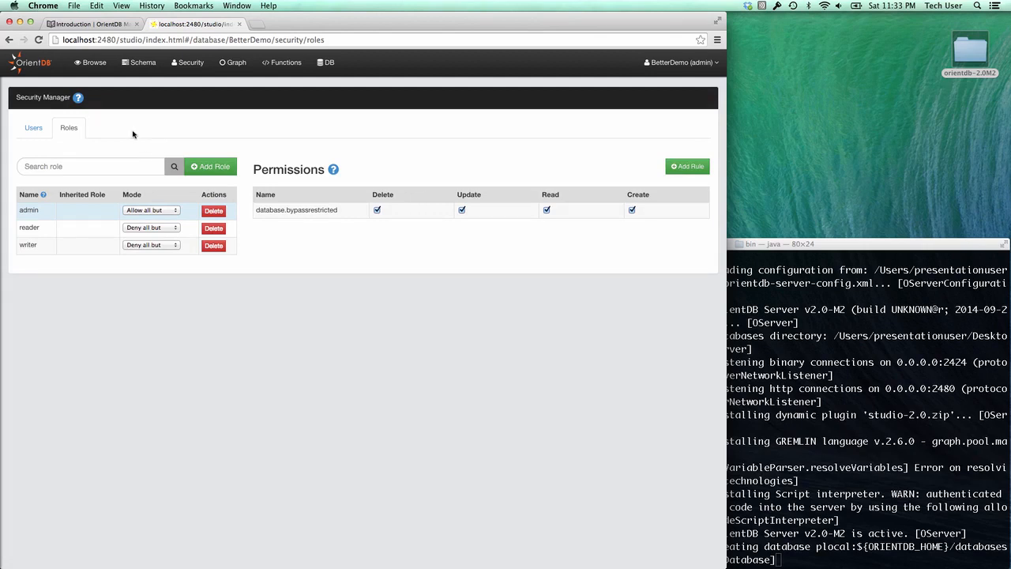
click(286, 62)
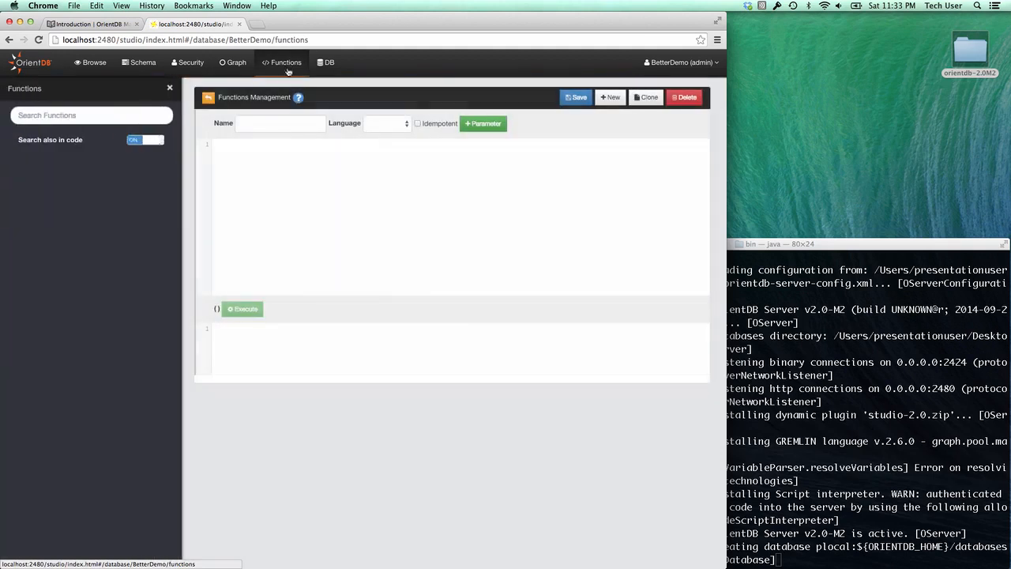
- Check the function Language options without choosing one, then view BetterDemo's clusters on the DB page
click(402, 126)
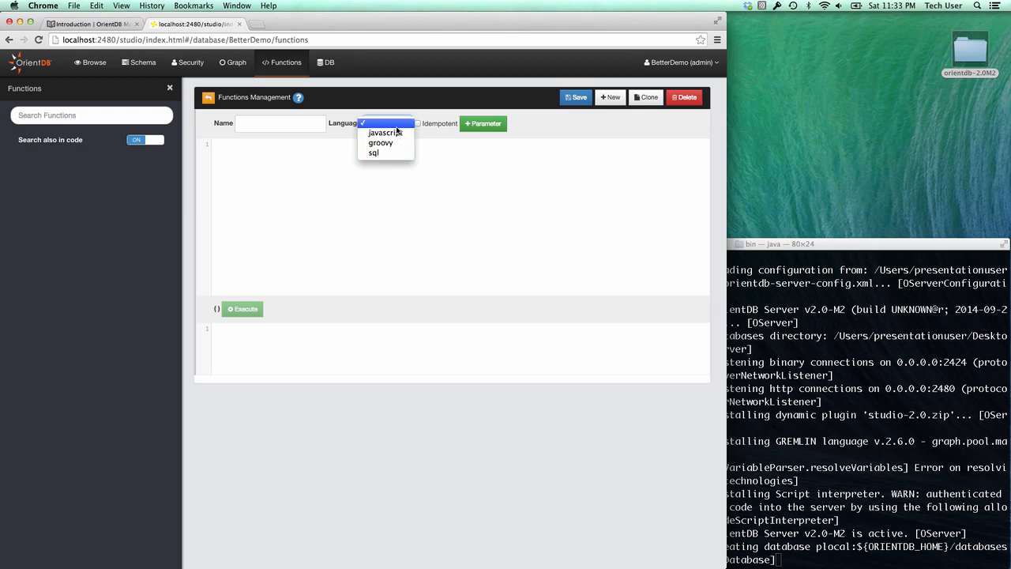
click(534, 124)
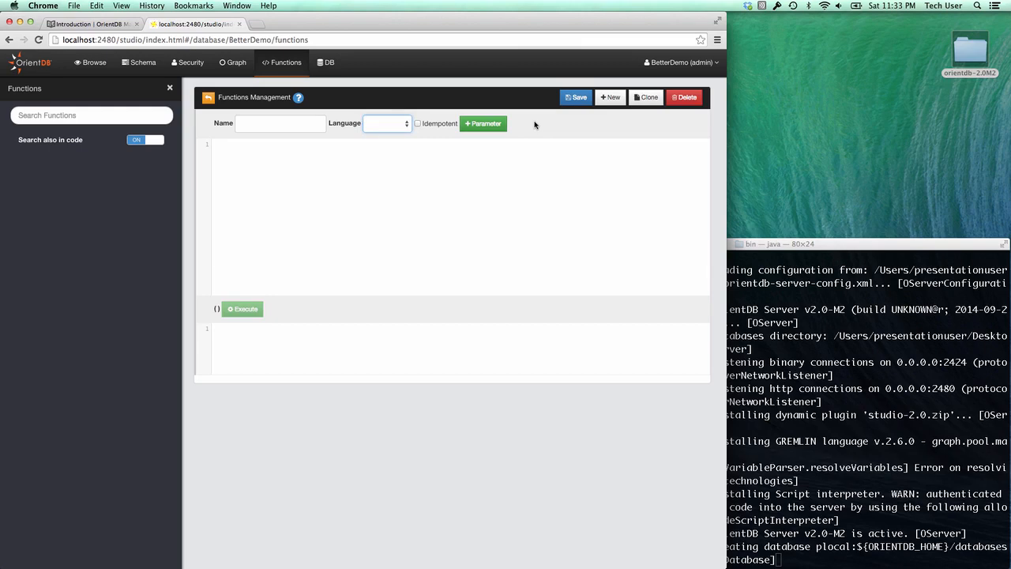
click(327, 62)
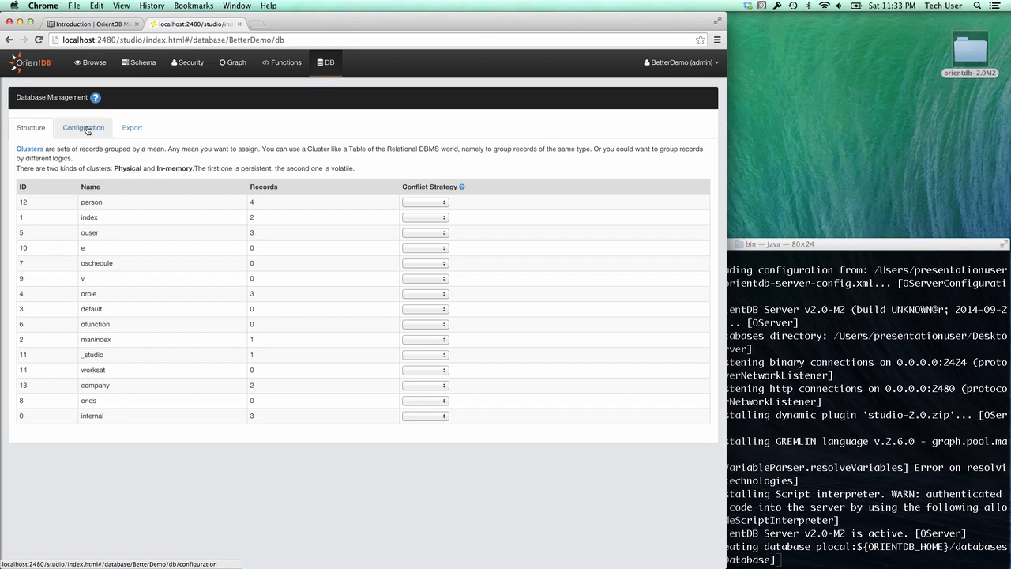
- Check Person's conflict-strategy options, review the configuration settings, then show the BetterDemo gzip JSON export page
click(434, 202)
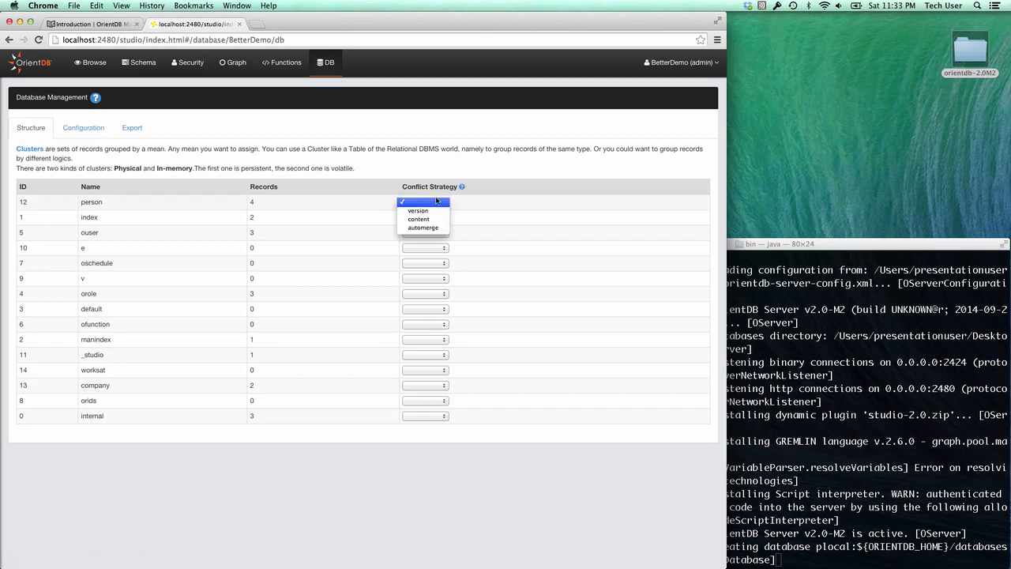
key(Escape)
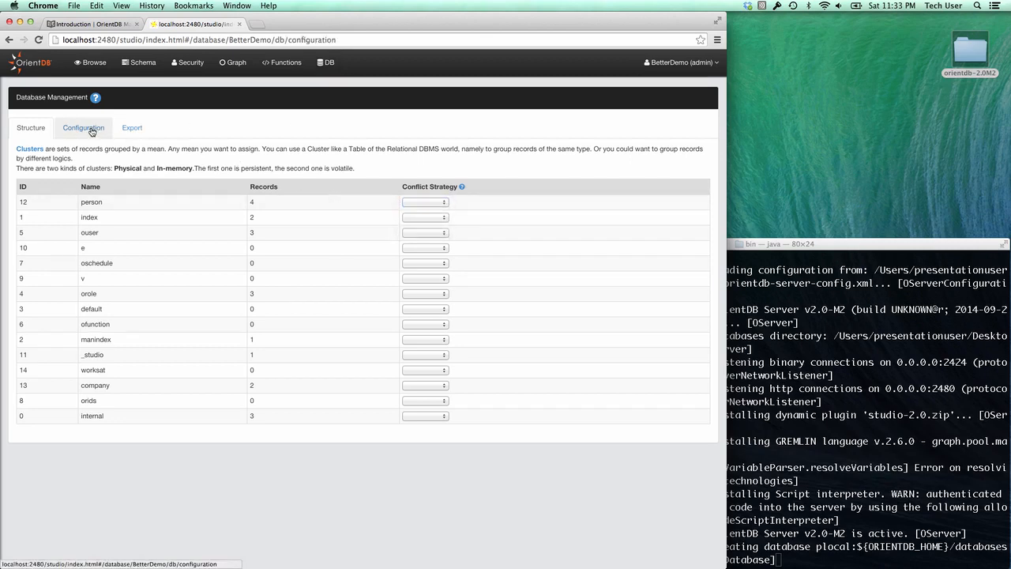
click(88, 130)
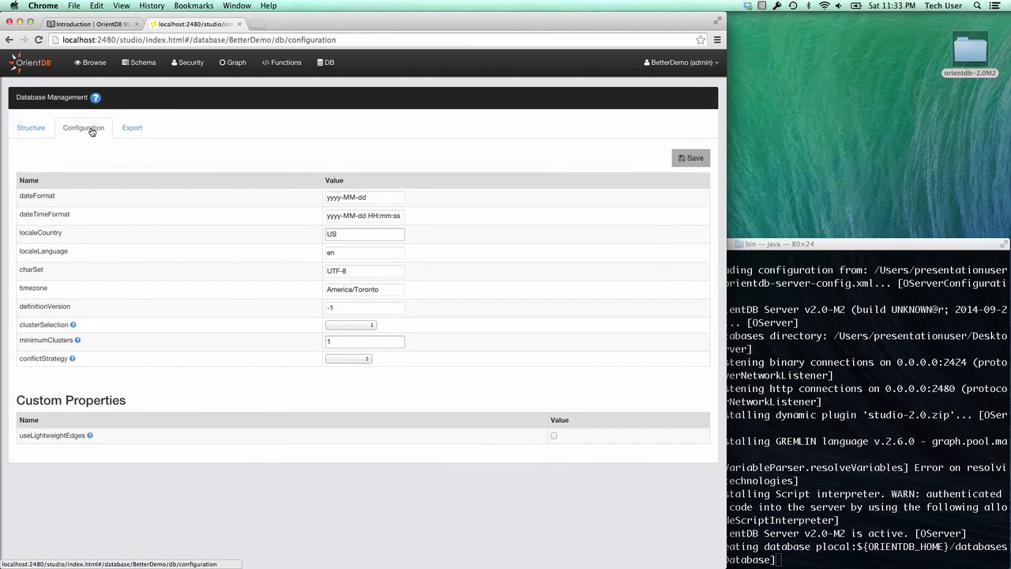
click(132, 129)
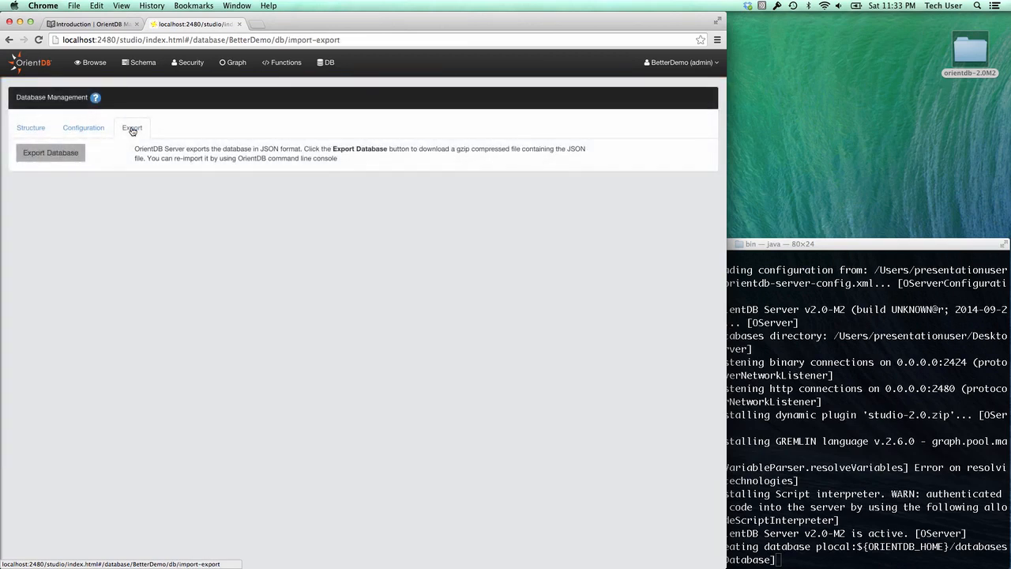